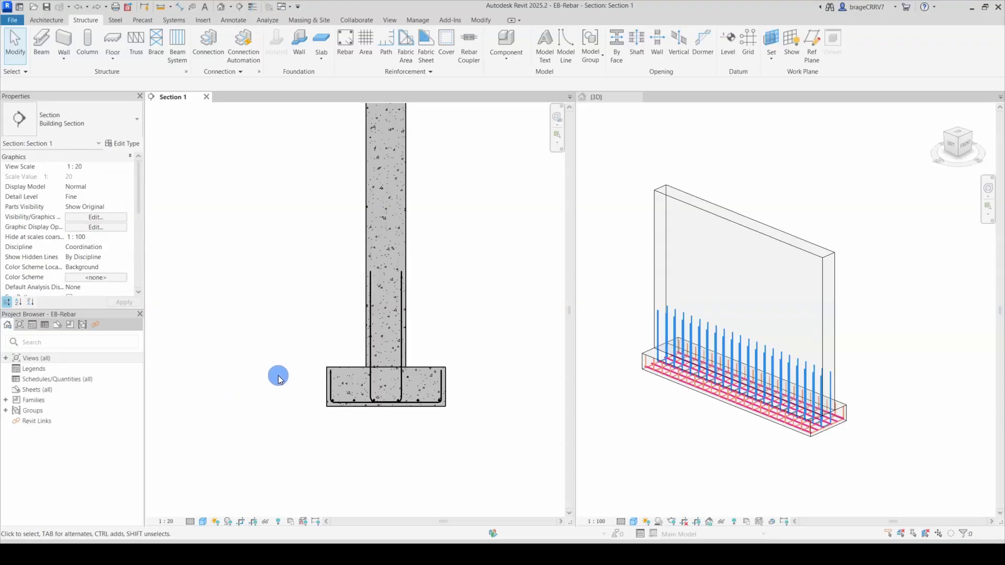
# Enter rebar cover editing and zoom in on the wall top and footing to view their dashed cover lines
pyautogui.scroll(-3, 312, 370)
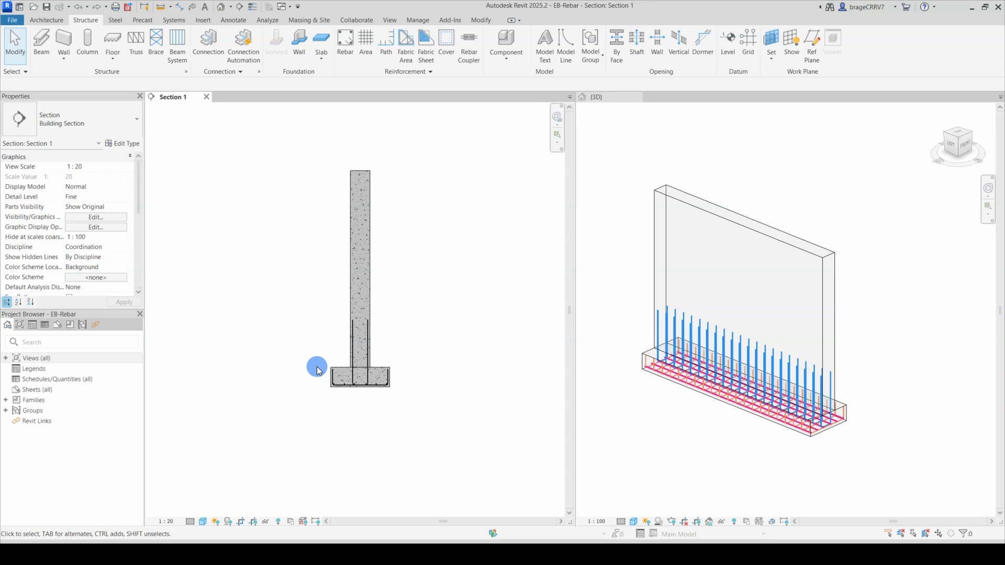
pyautogui.click(446, 46)
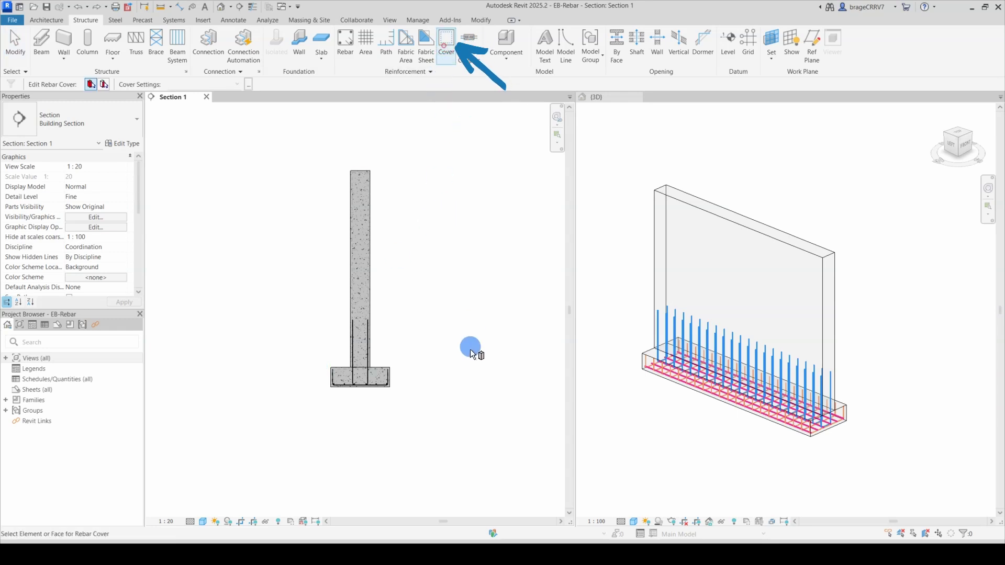
pyautogui.scroll(5, 369, 175)
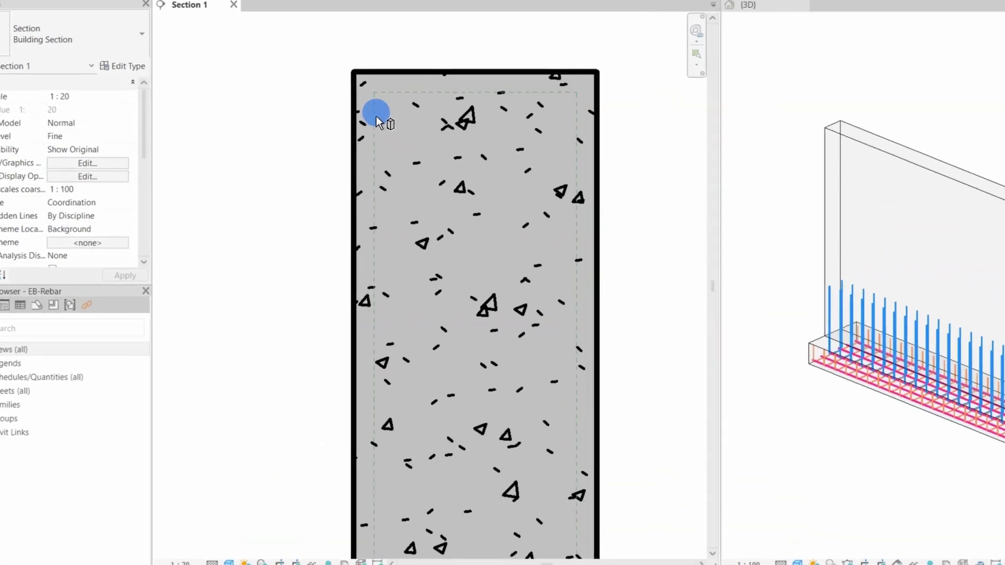
pyautogui.scroll(-3, 403, 313)
pyautogui.scroll(4, 408, 384)
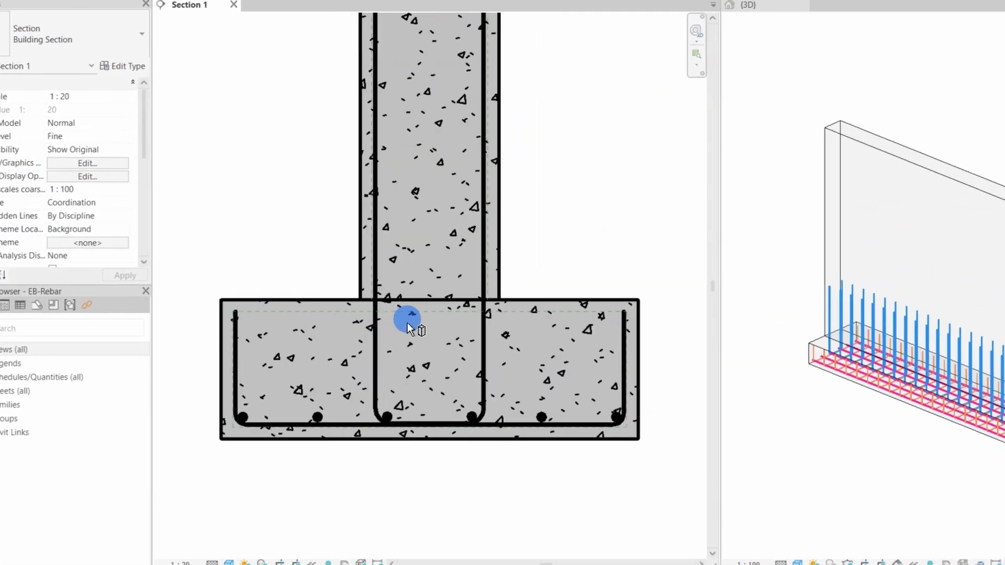
pyautogui.scroll(-5, 442, 341)
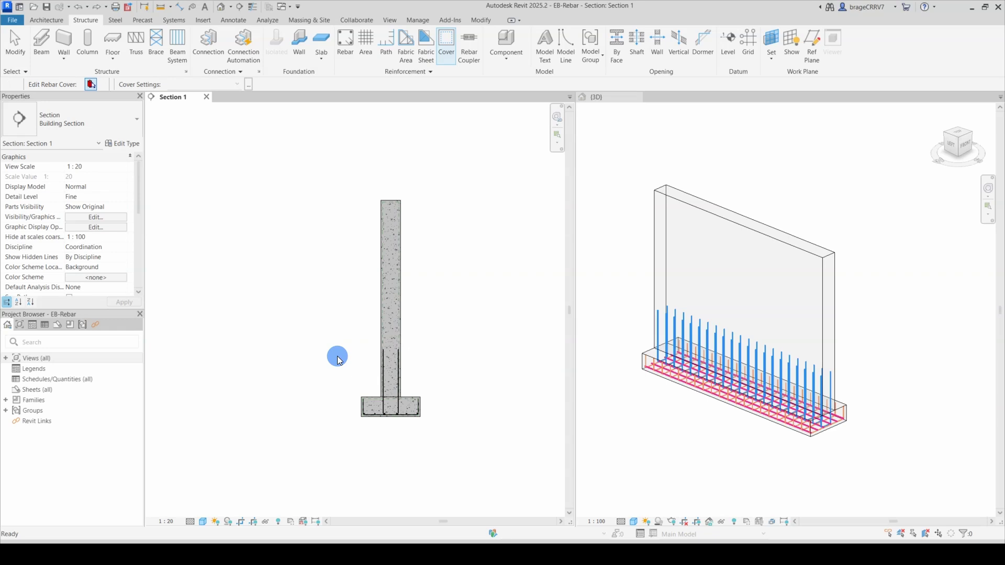
# Open Object Styles and select the Rebar Cover References annotation category
pyautogui.press('Escape')
pyautogui.click(417, 20)
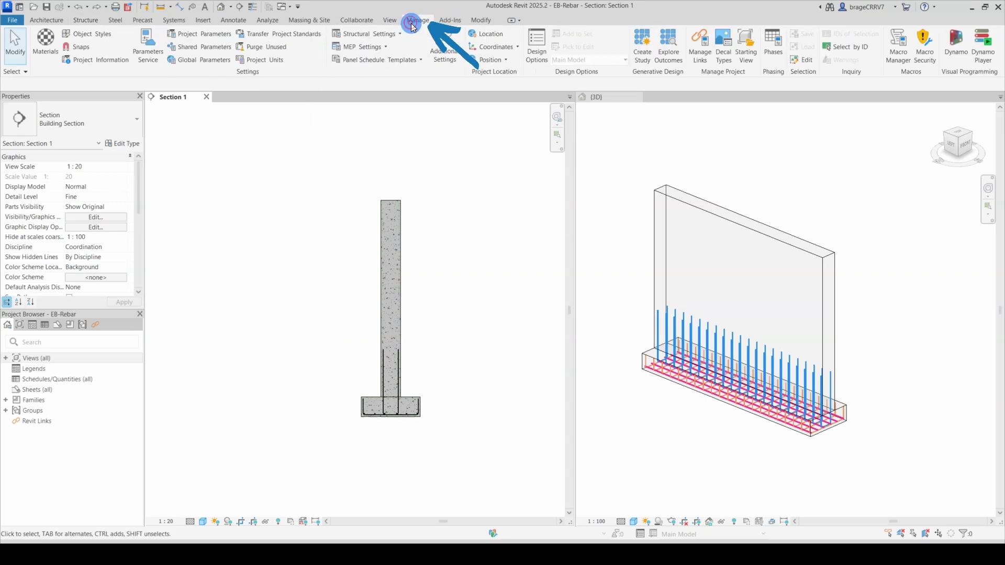
pyautogui.click(88, 33)
pyautogui.click(387, 160)
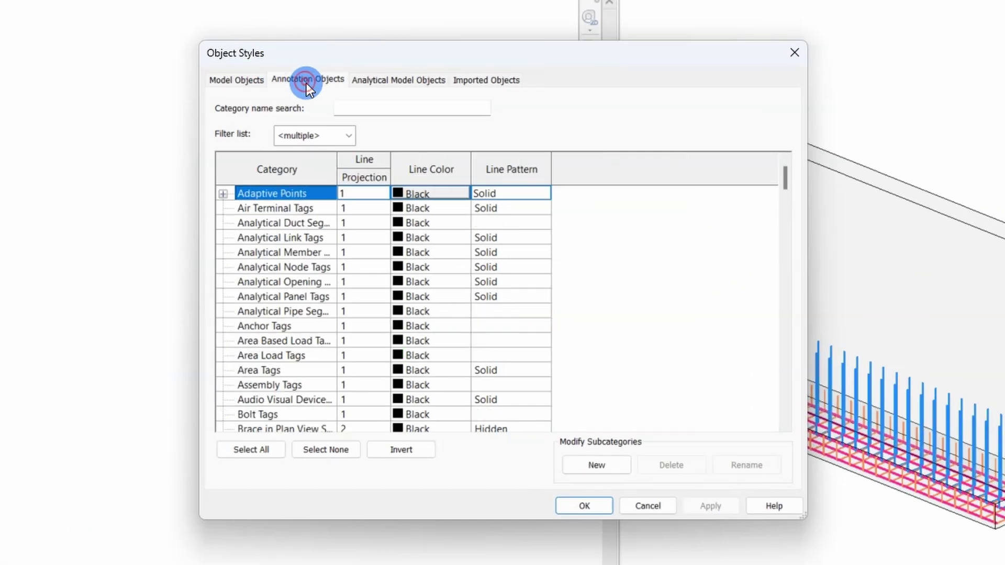
pyautogui.click(361, 284)
pyautogui.scroll(-20, 263, 281)
pyautogui.click(272, 401)
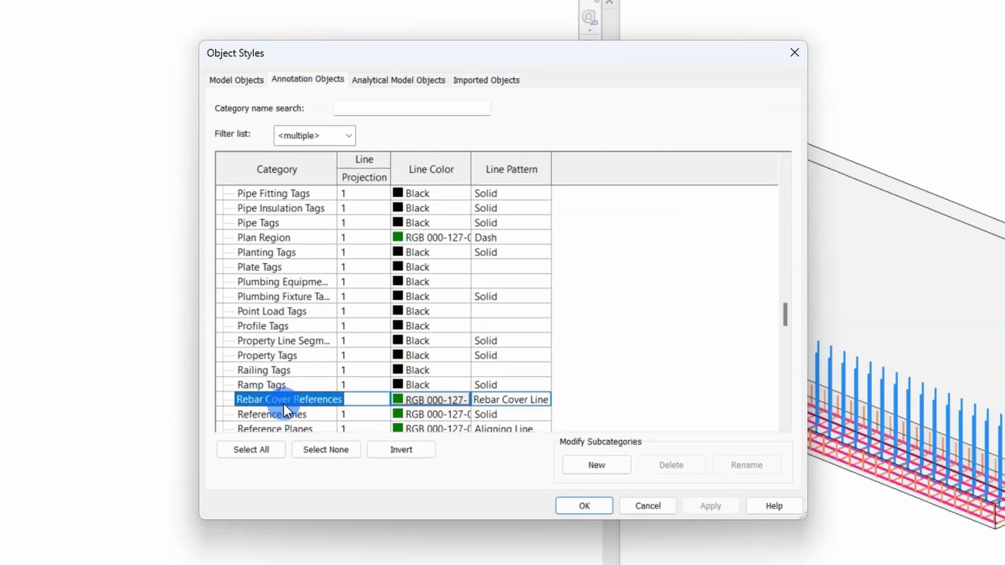
# Set Rebar Cover References to Magenta colour, projection line weight 2 and a Solid pattern, then apply
pyautogui.click(343, 398)
pyautogui.click(420, 400)
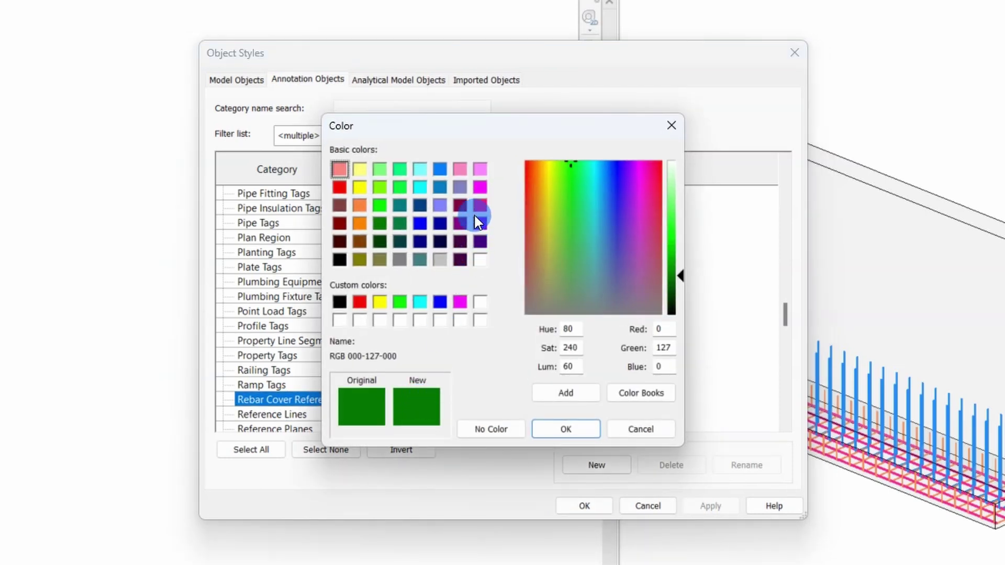
pyautogui.click(480, 188)
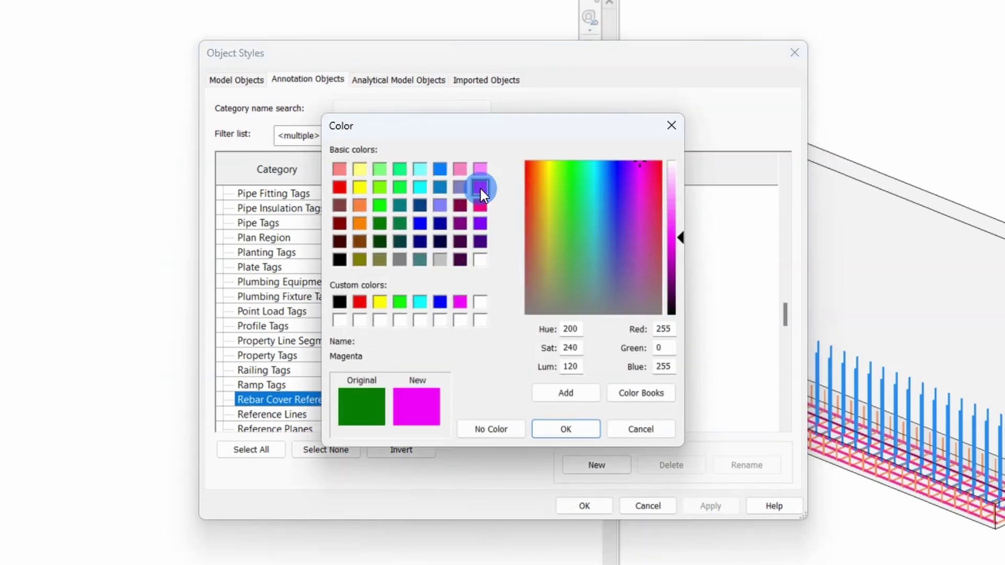
pyautogui.click(550, 427)
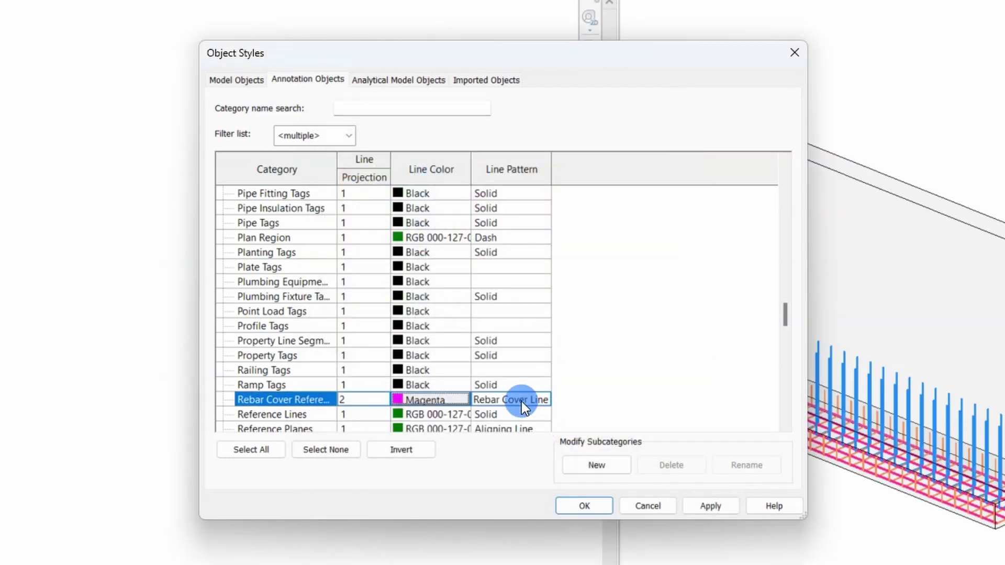
pyautogui.click(366, 400)
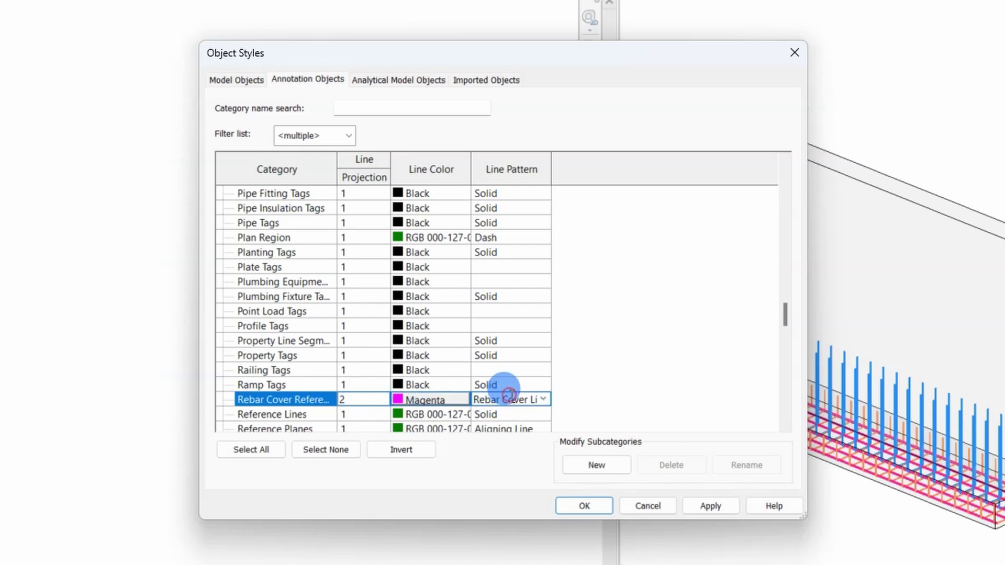
pyautogui.click(544, 399)
pyautogui.click(558, 461)
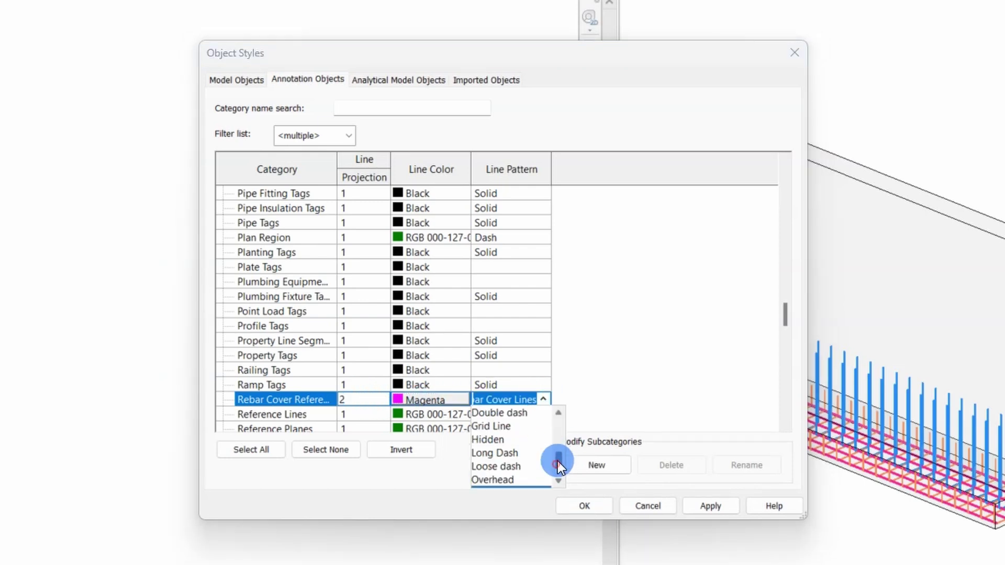
pyautogui.moveTo(558, 460); pyautogui.dragTo(557, 419)
pyautogui.click(510, 411)
pyautogui.click(707, 507)
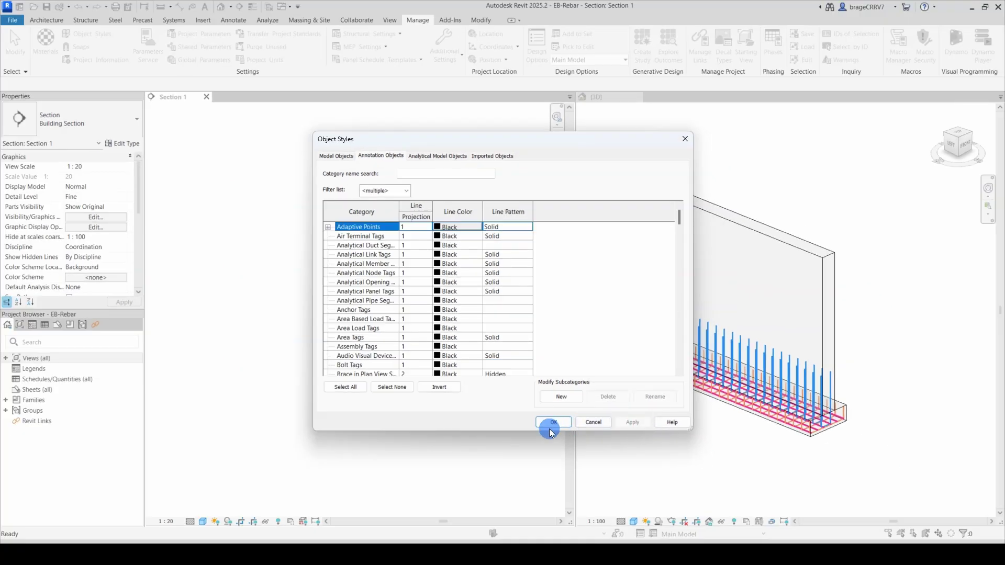
# Close Object Styles and inspect the footing's new magenta cover lines in cover mode
pyautogui.click(549, 427)
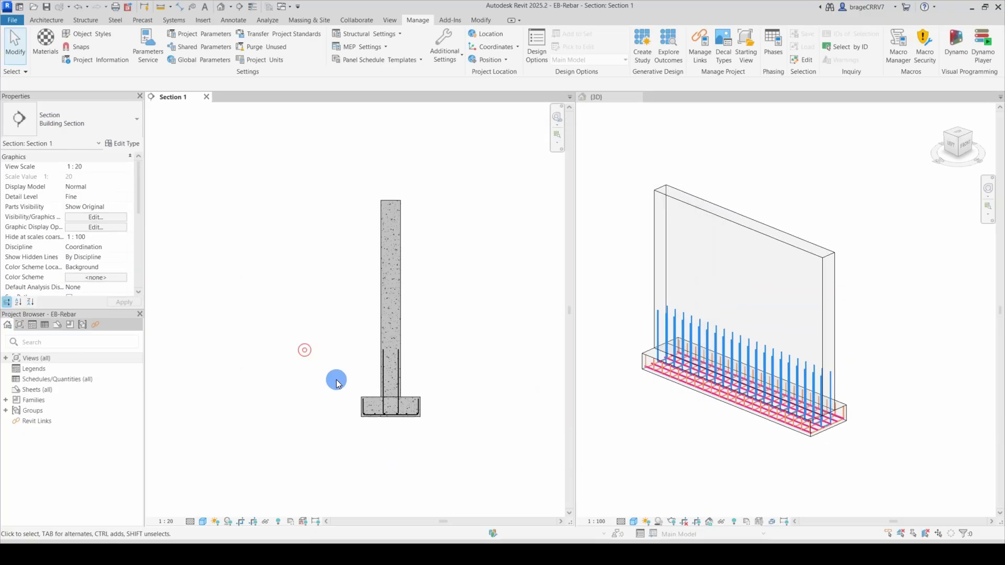
pyautogui.click(85, 20)
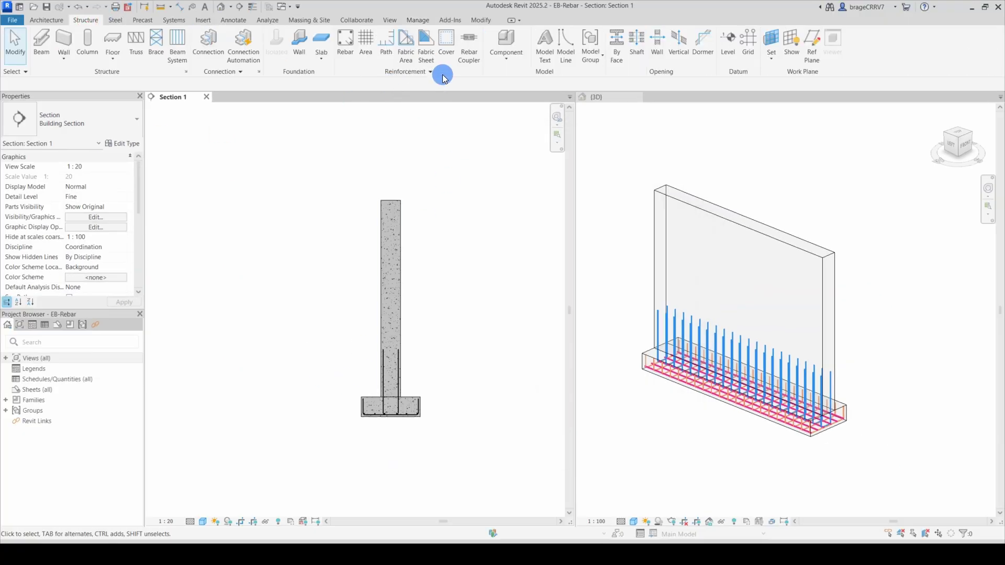
pyautogui.click(446, 44)
pyautogui.scroll(6, 405, 428)
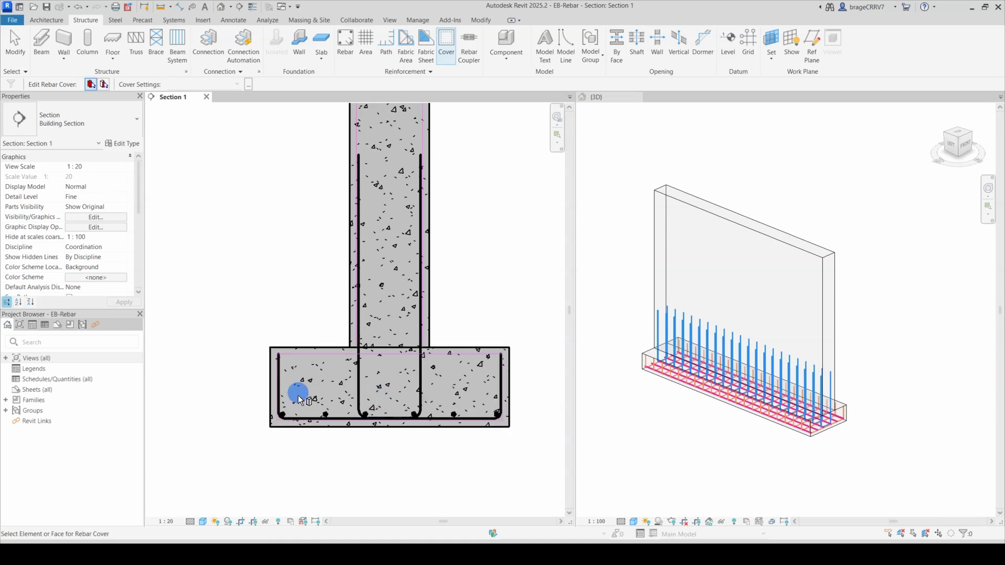
pyautogui.scroll(-5, 282, 231)
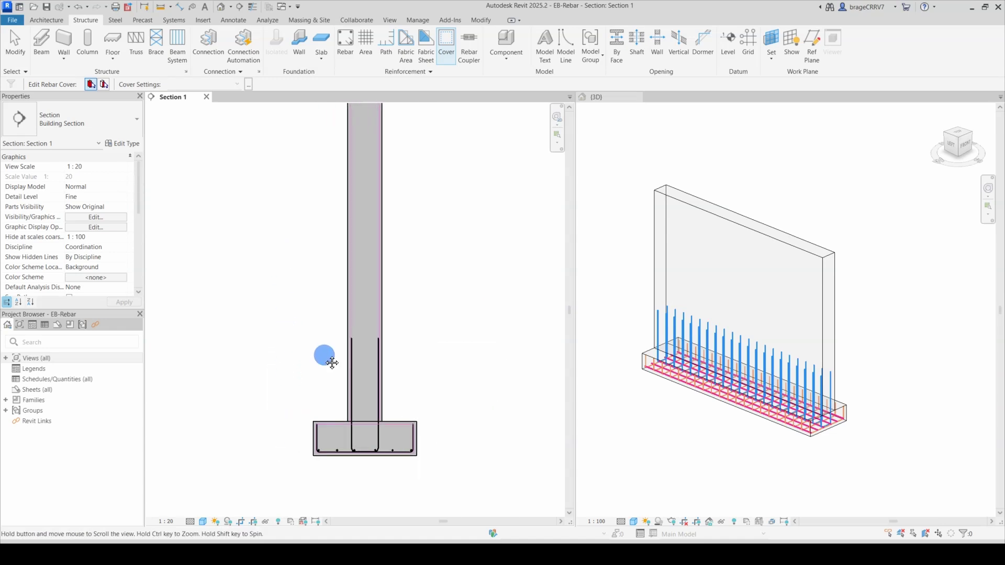
pyautogui.press('Escape')
# Select the concrete wall and widen the Properties panel to view its parameters
pyautogui.click(357, 309)
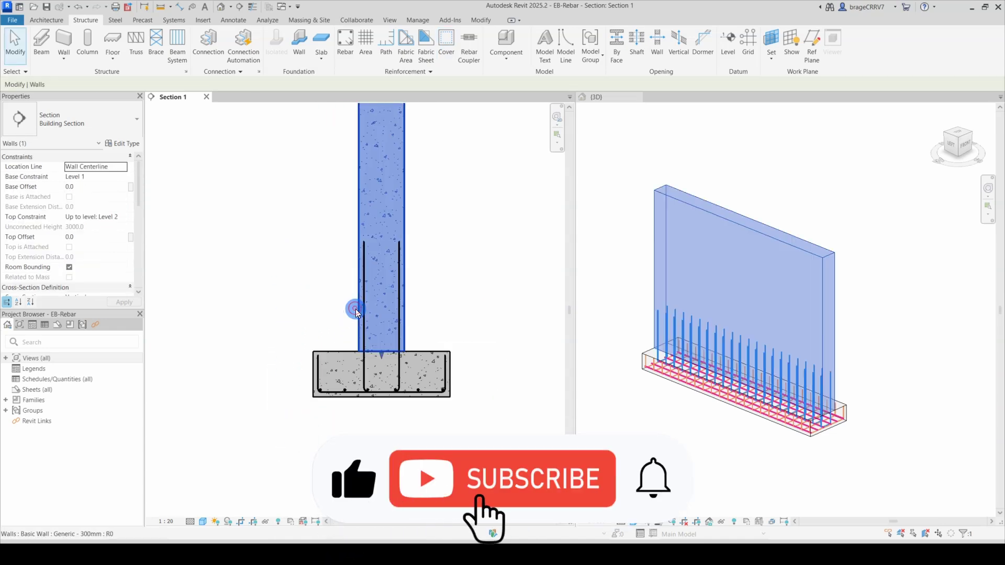
pyautogui.moveTo(143, 160); pyautogui.dragTo(226, 162)
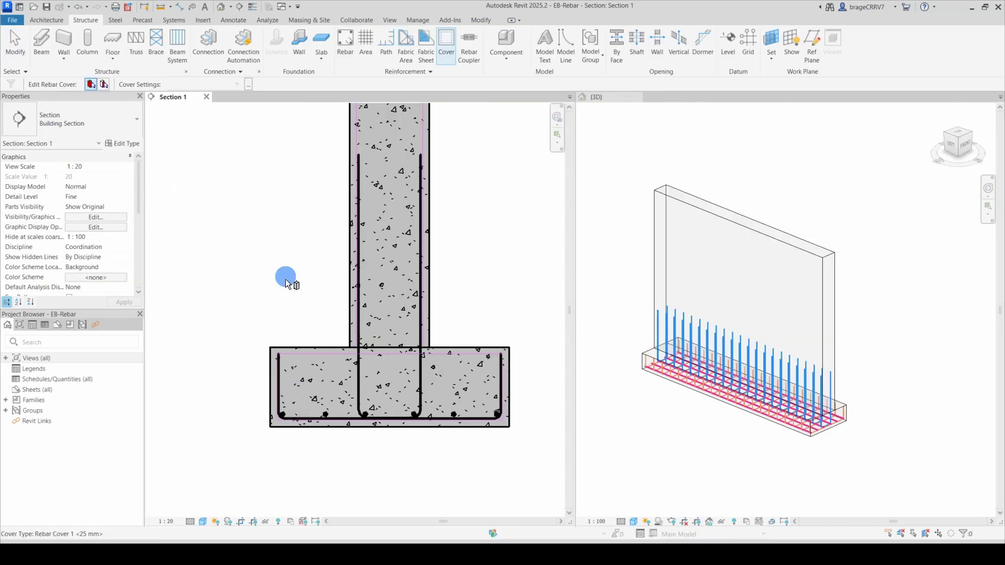
pyautogui.scroll(4, 286, 293)
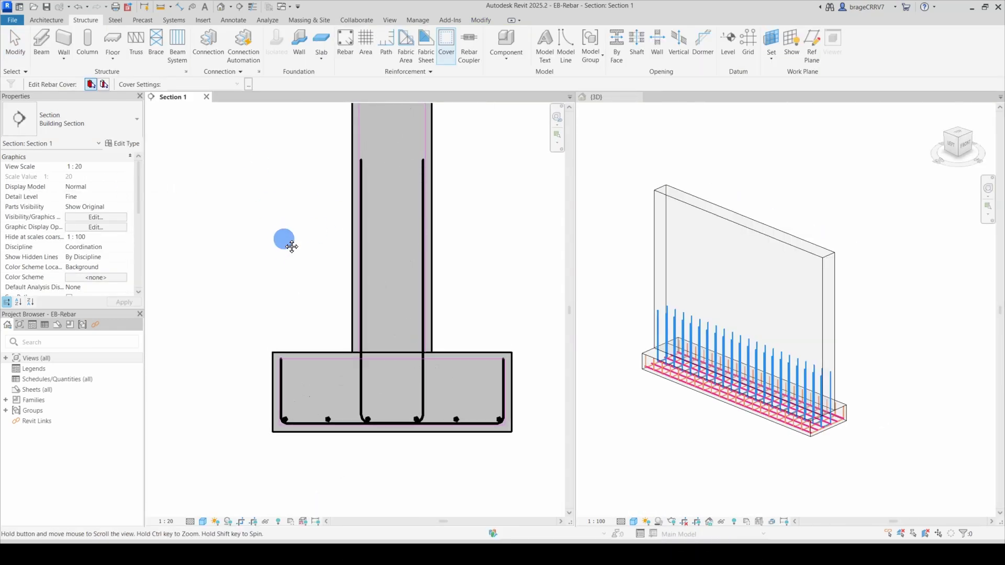
pyautogui.scroll(-3, 285, 345)
pyautogui.scroll(2, 332, 341)
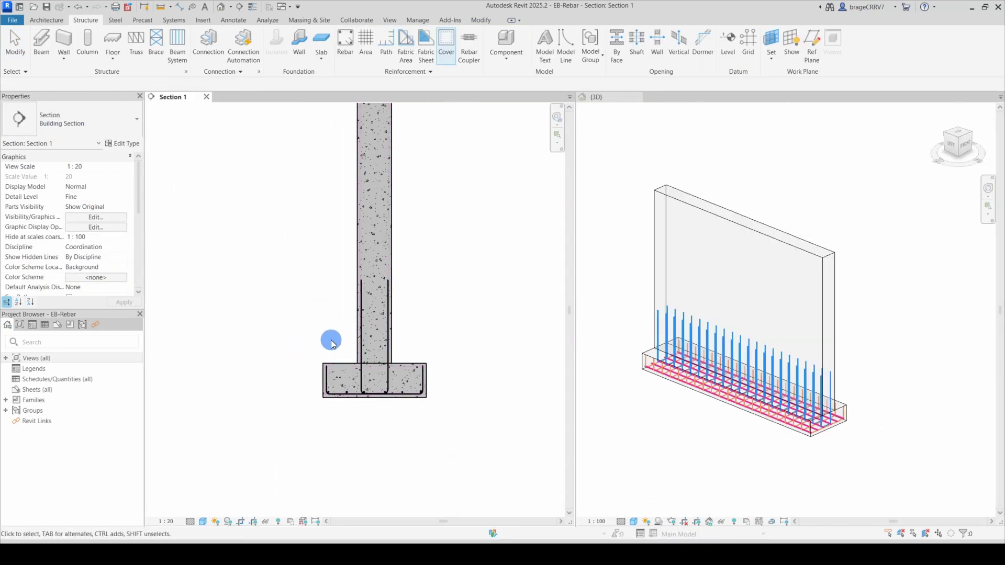
pyautogui.press('Escape')
# Review the wall's per-face Rebar Cover parameters, all set to Rebar Cover 1 <25 mm>
pyautogui.click(352, 322)
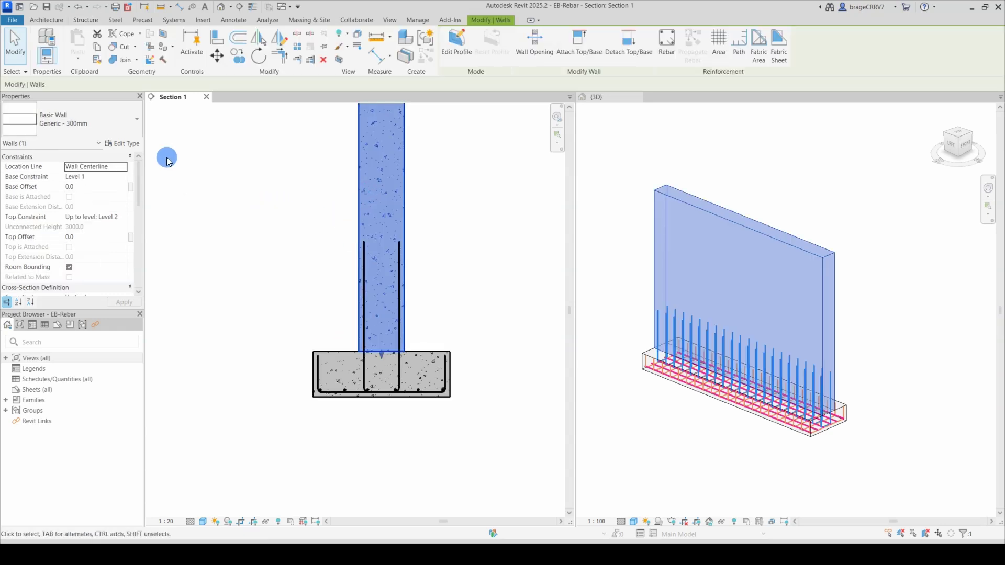
pyautogui.moveTo(144, 164); pyautogui.dragTo(220, 215)
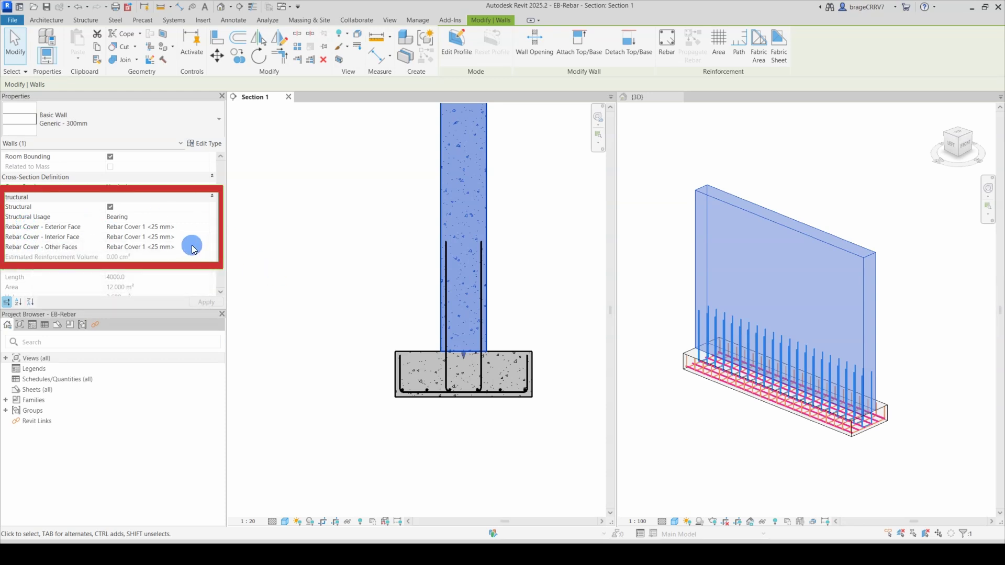
pyautogui.click(206, 227)
pyautogui.click(206, 228)
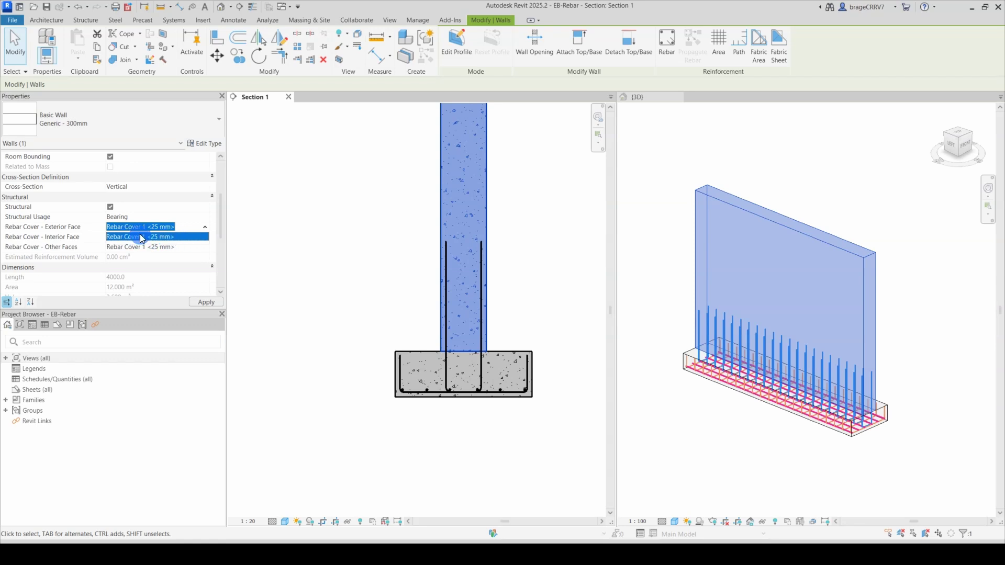
pyautogui.click(358, 251)
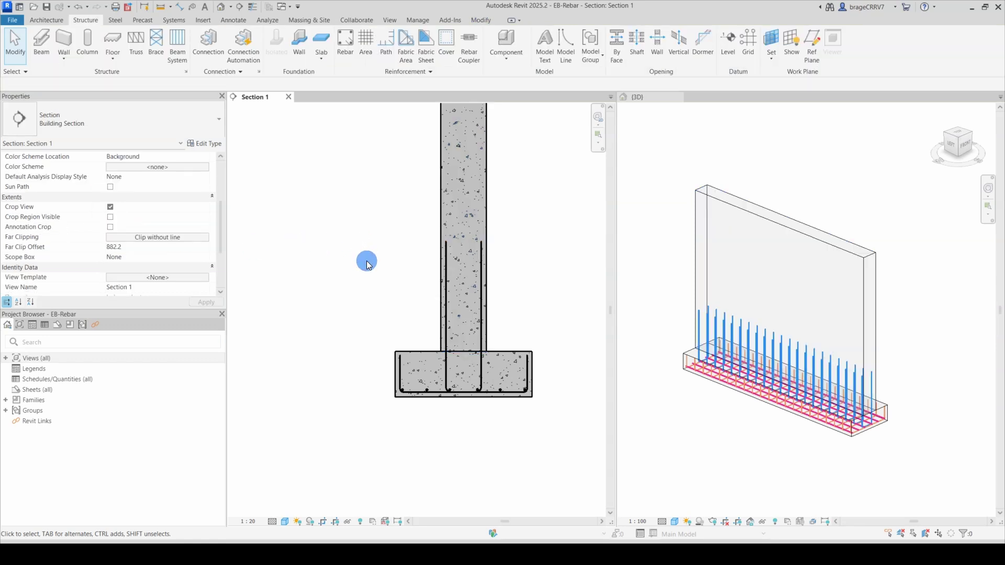
pyautogui.click(446, 45)
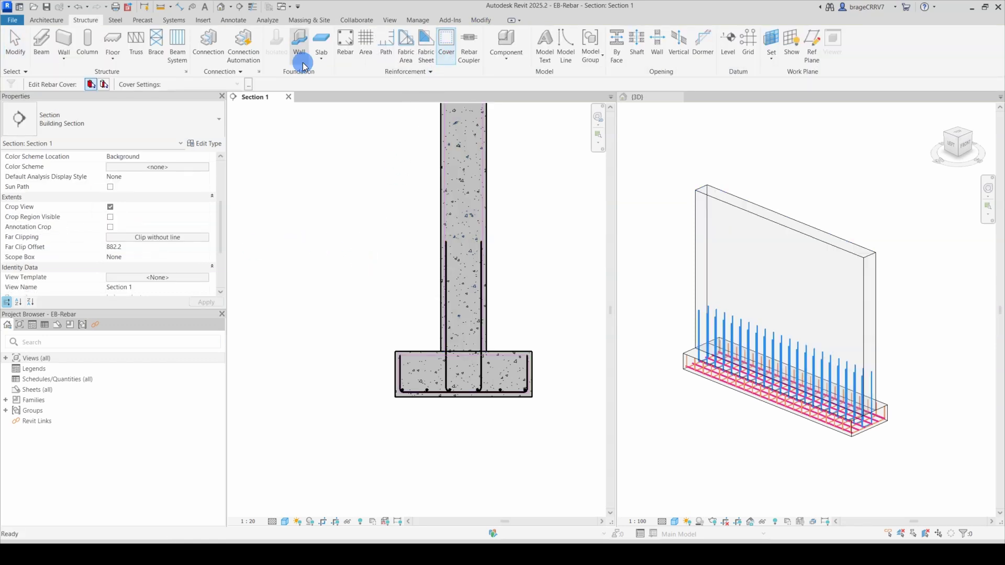
# Open Rebar Cover Settings and set Rebar Cover 1's distance to 35 mm
pyautogui.click(250, 87)
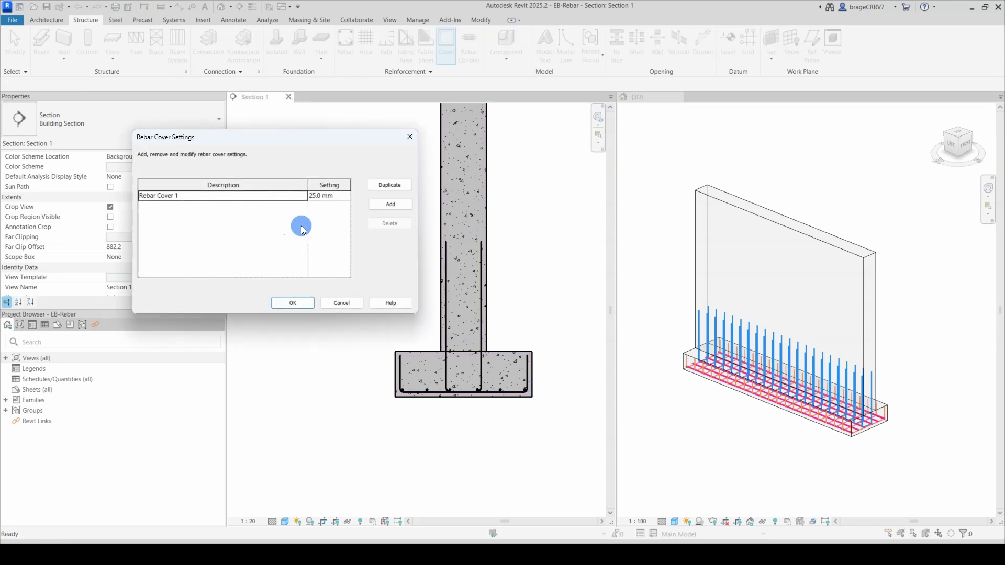
pyautogui.click(343, 303)
pyautogui.click(427, 72)
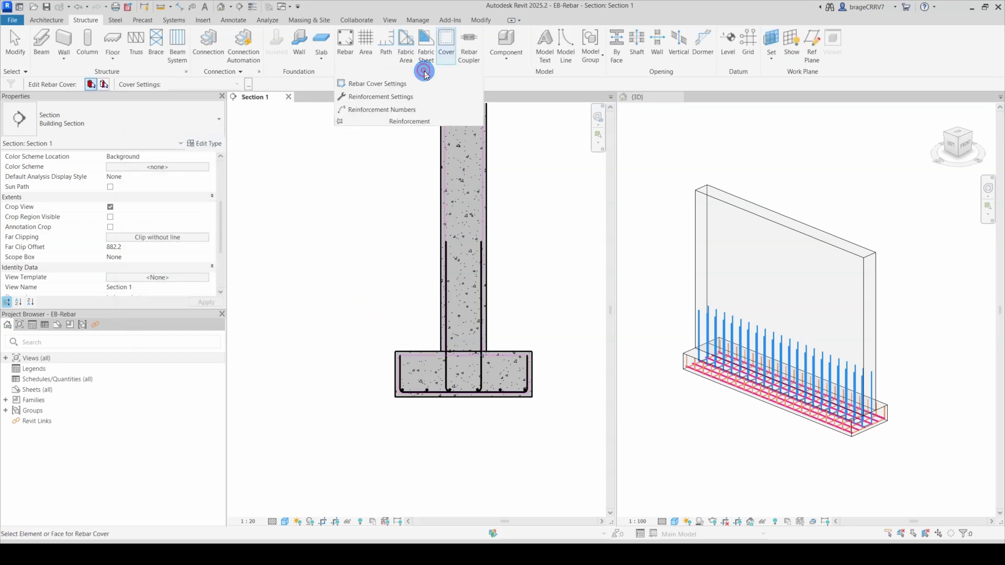
pyautogui.click(388, 86)
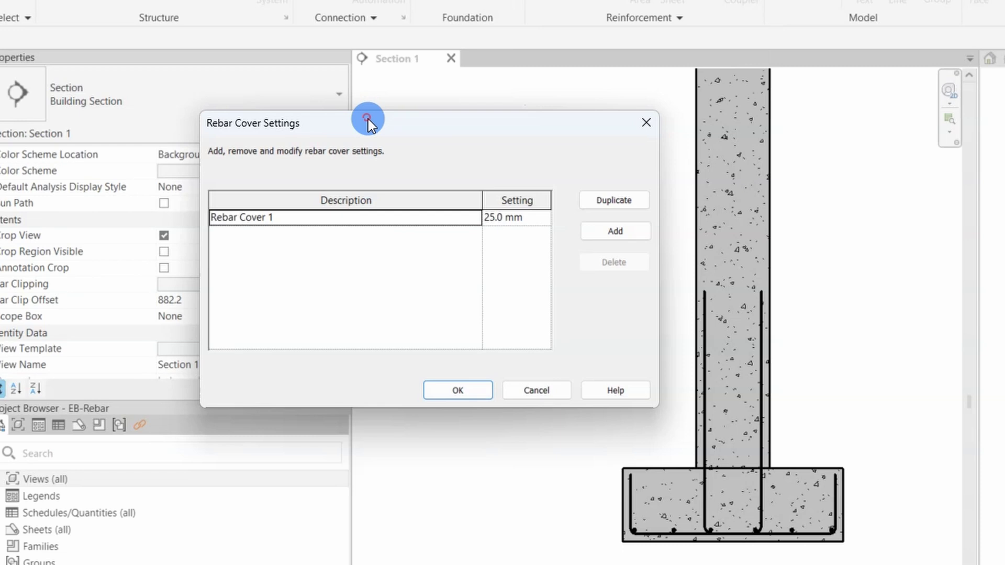
pyautogui.click(484, 210)
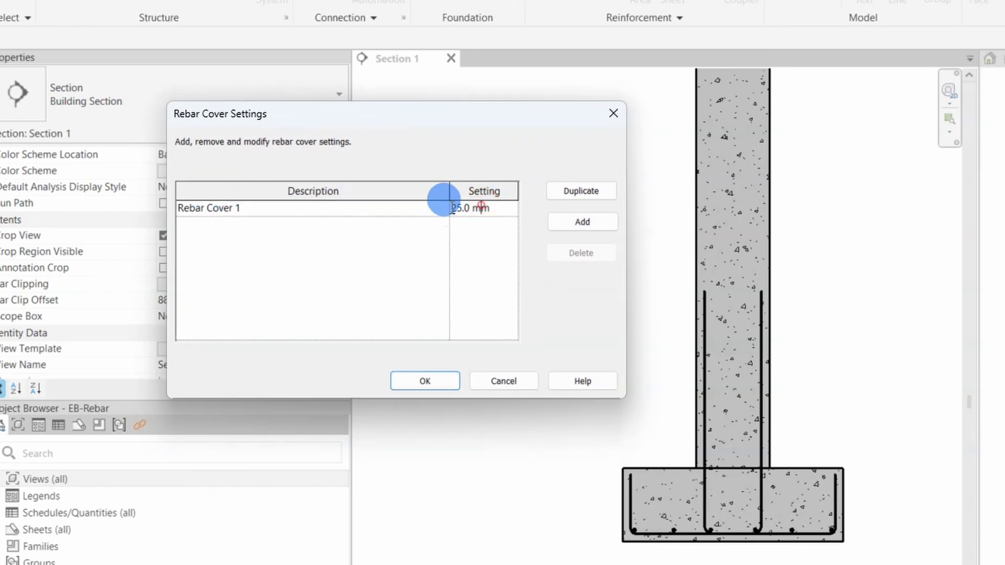
pyautogui.click(451, 209)
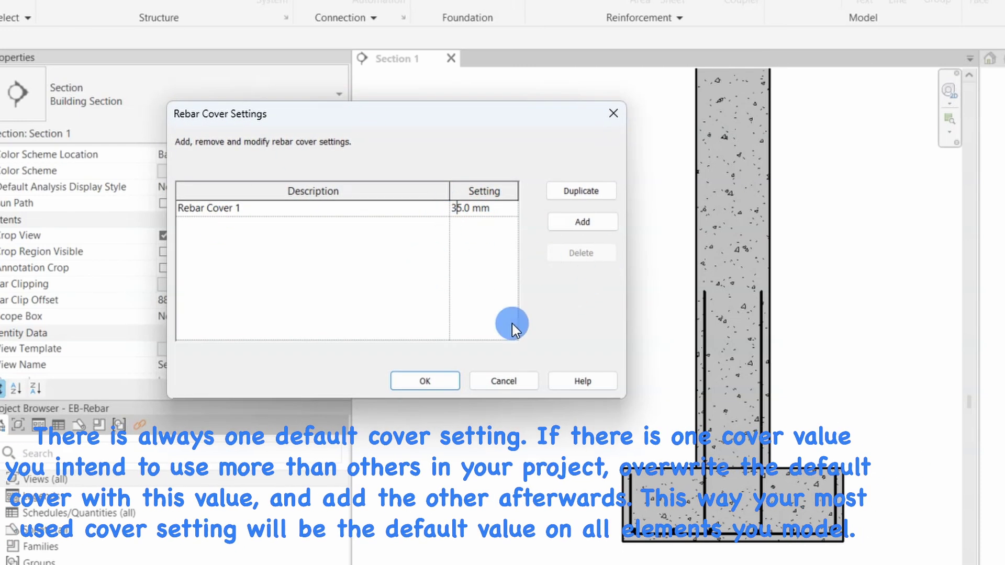
# Duplicate the cover as Rebar Cover 2 with a 50 mm distance
pyautogui.click(576, 189)
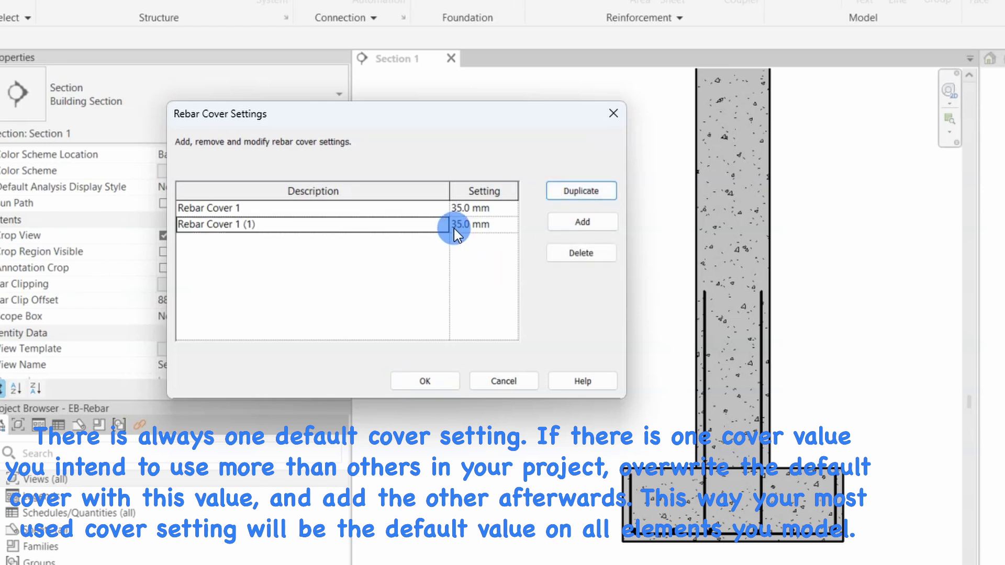
pyautogui.click(274, 224)
pyautogui.moveTo(285, 225); pyautogui.dragTo(236, 225)
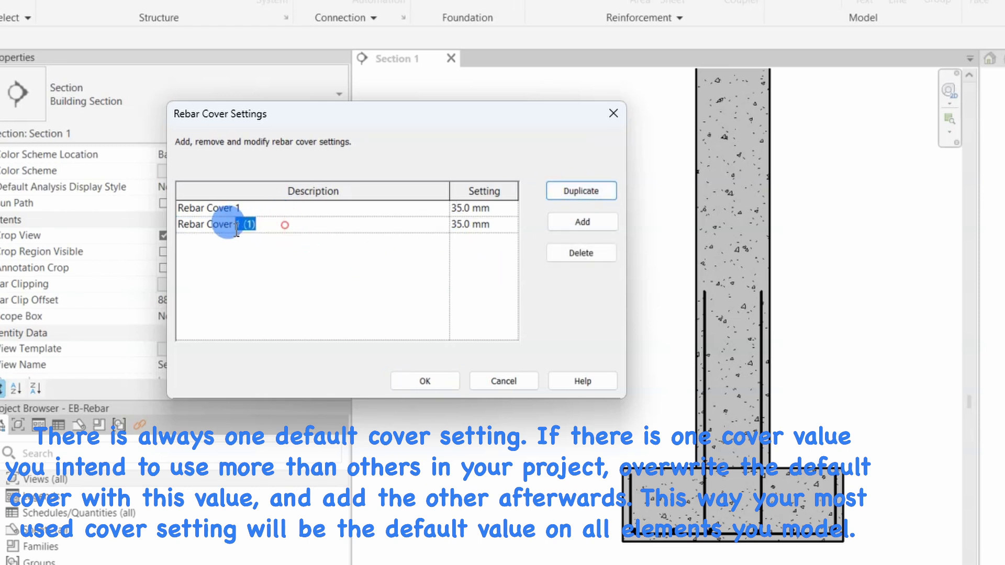
pyautogui.write('2')
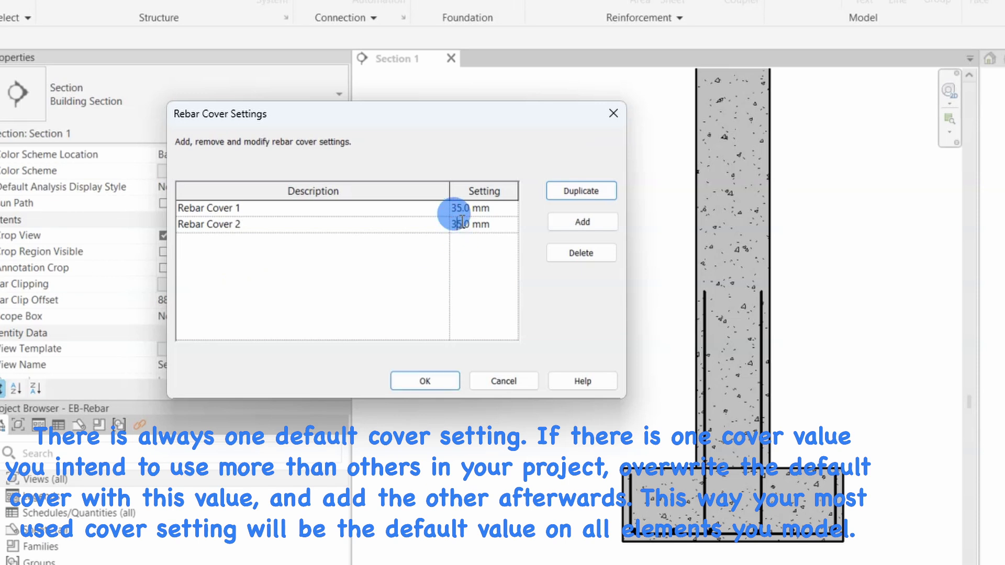
pyautogui.moveTo(463, 223); pyautogui.dragTo(451, 224)
pyautogui.write('50')
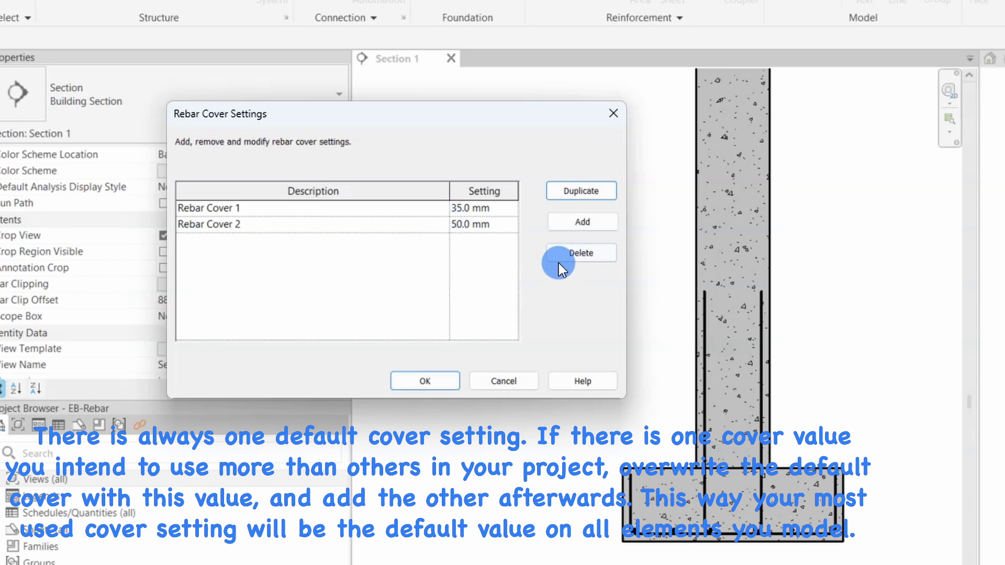
# Add Rebar Cover 3 at 75 mm and save the cover settings
pyautogui.click(576, 224)
pyautogui.moveTo(462, 240); pyautogui.dragTo(447, 241)
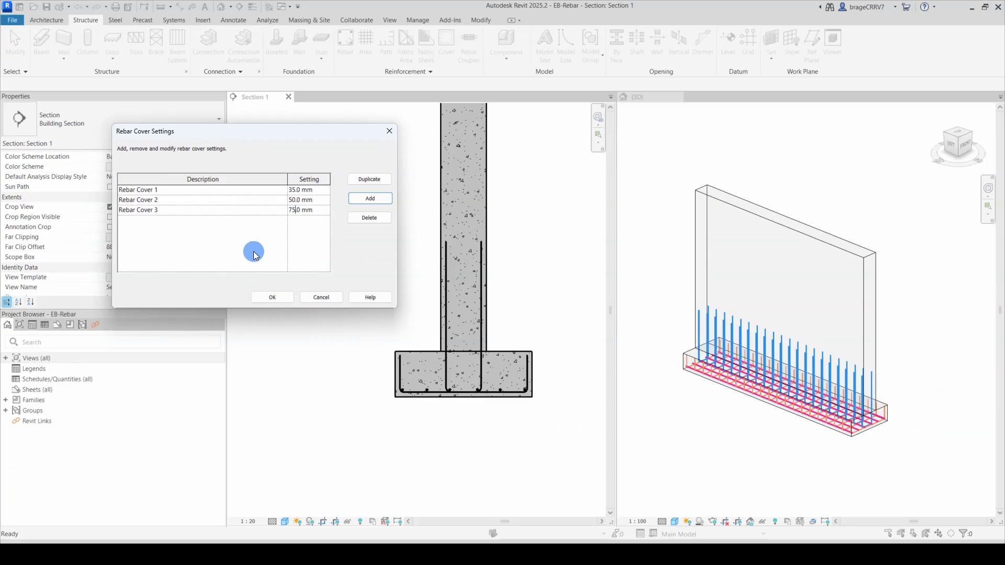
pyautogui.write('75')
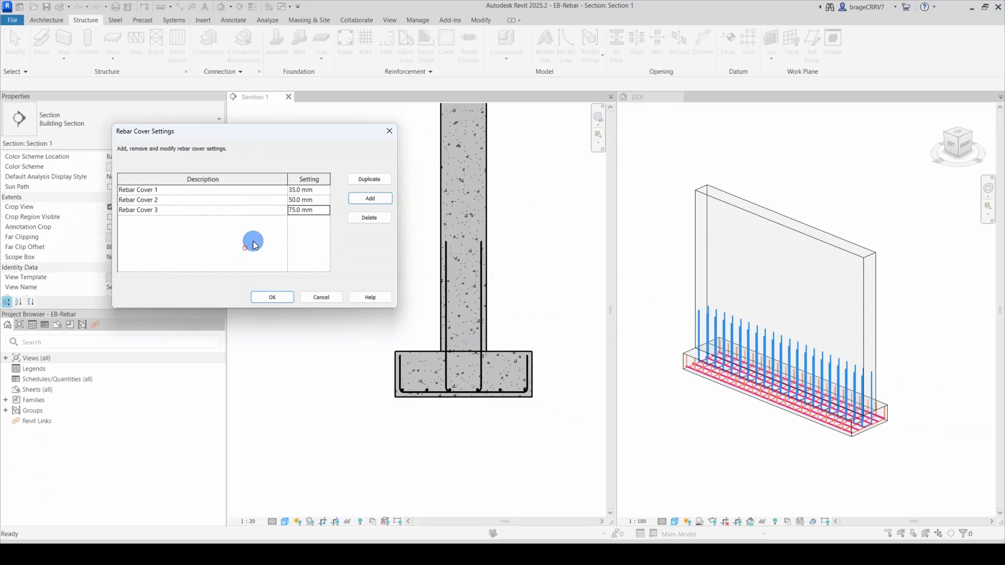
pyautogui.click(425, 381)
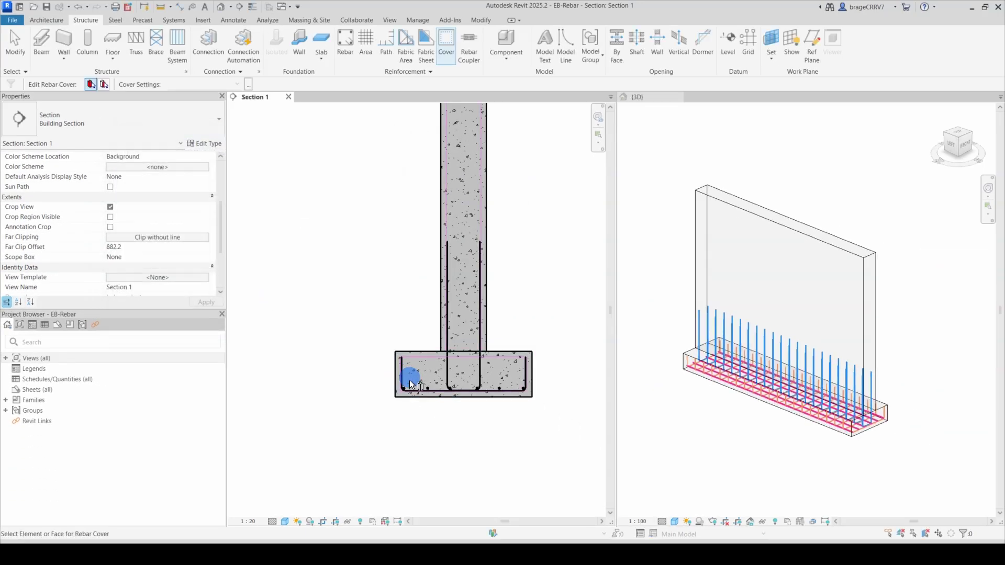
# Pick the footing for cover editing and inspect its U-shaped footing bar
pyautogui.click(462, 391)
pyautogui.press('Escape')
pyautogui.scroll(3, 463, 391)
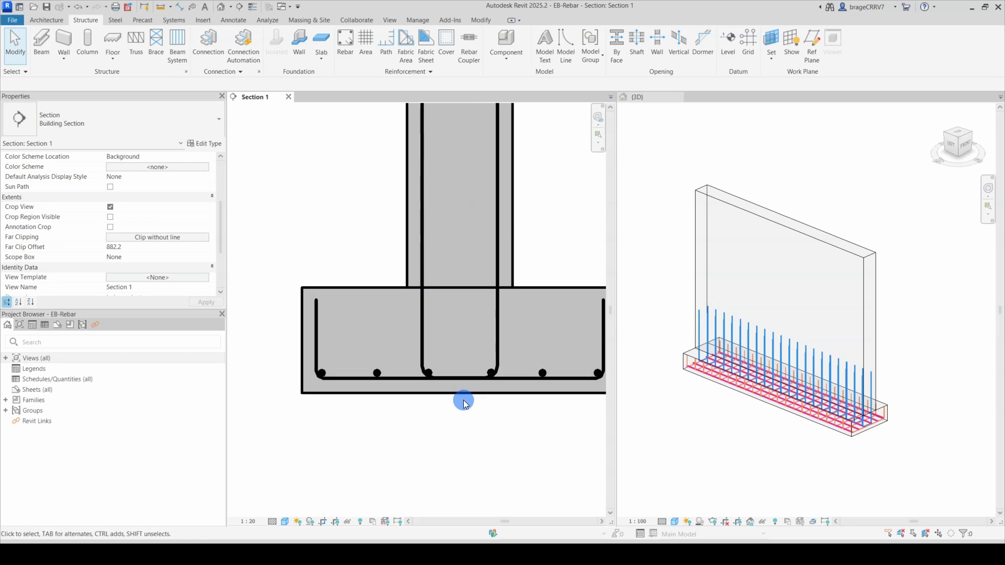
pyautogui.click(413, 381)
pyautogui.scroll(-2, 434, 426)
pyautogui.scroll(-3, 130, 261)
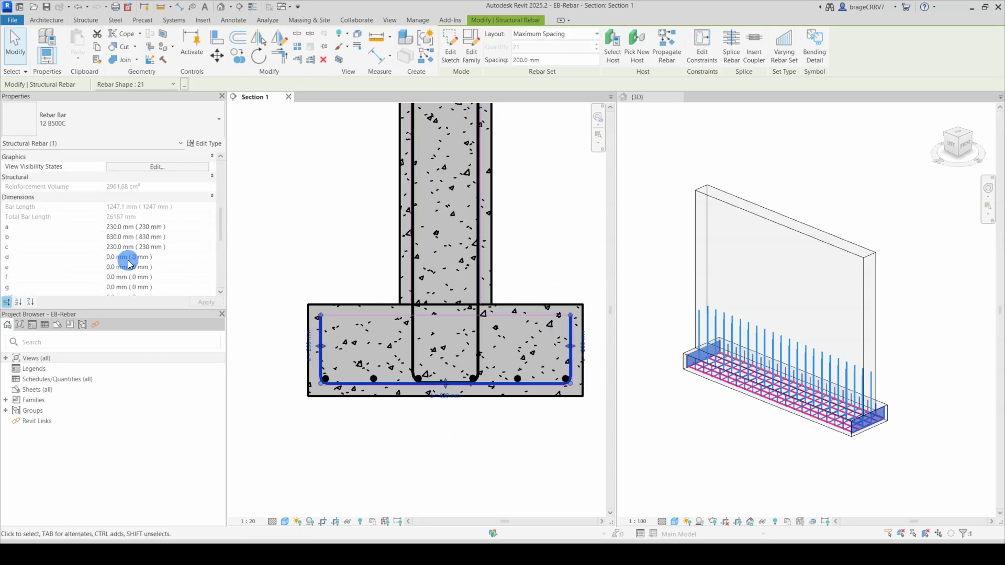
pyautogui.press('Escape')
pyautogui.scroll(-3, 307, 278)
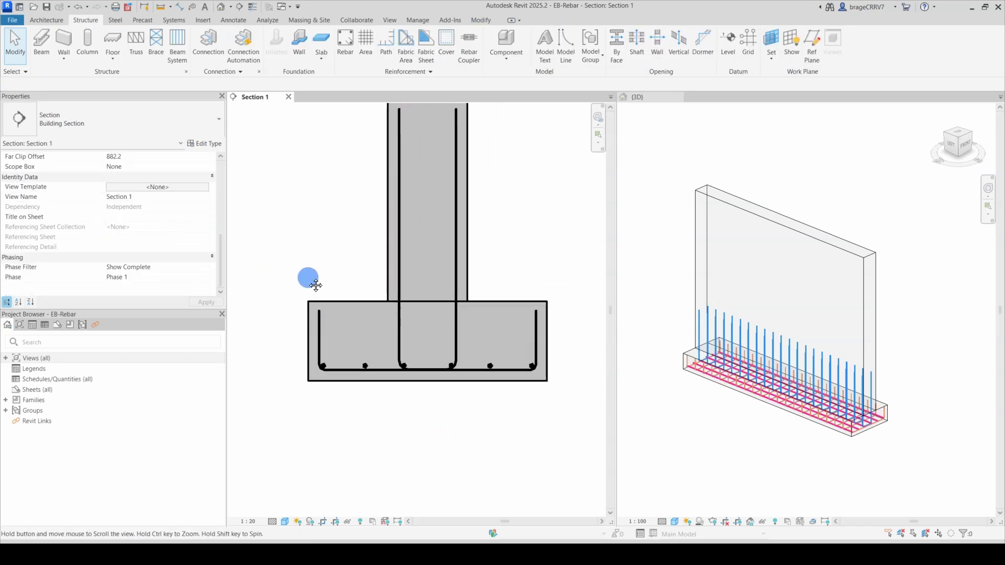
# Place a 900 aligned dimension across the footing width using DI
pyautogui.press('d')
pyautogui.press('i')
pyautogui.click(321, 316)
pyautogui.click(551, 329)
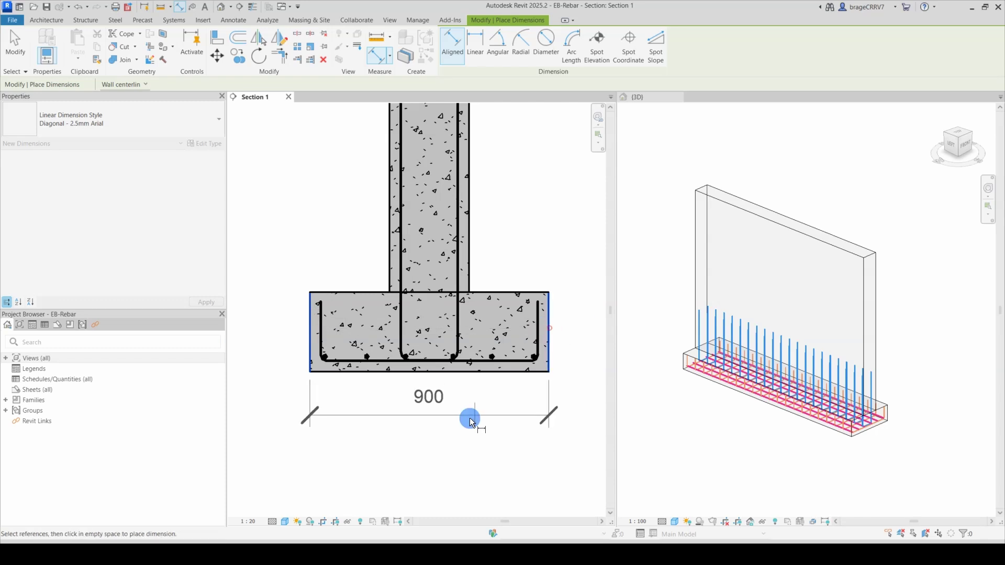
pyautogui.click(445, 450)
pyautogui.press('Escape')
pyautogui.press('Escape')
# Check the footing's covers and the U-shaped footing bar's length
pyautogui.click(372, 375)
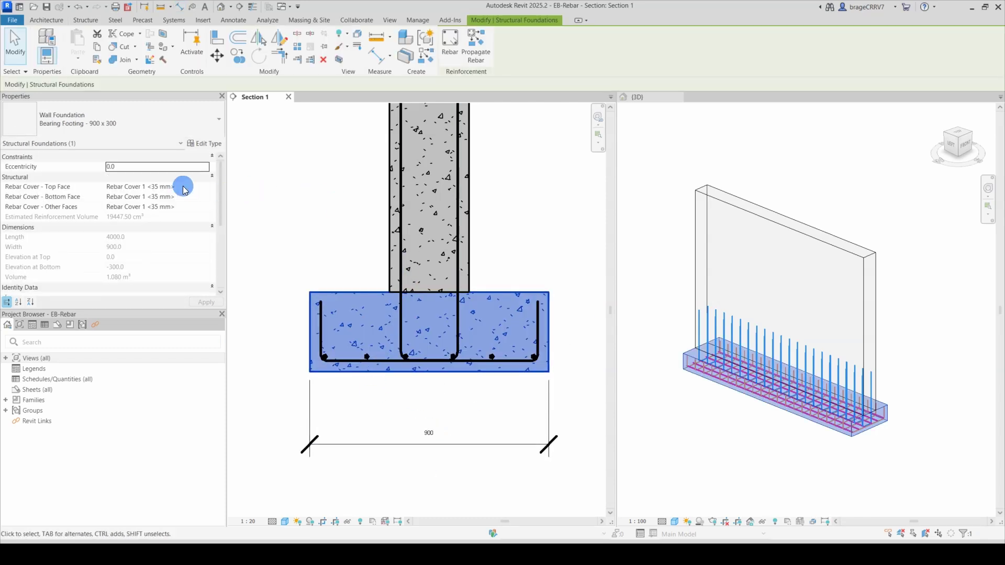
pyautogui.click(319, 317)
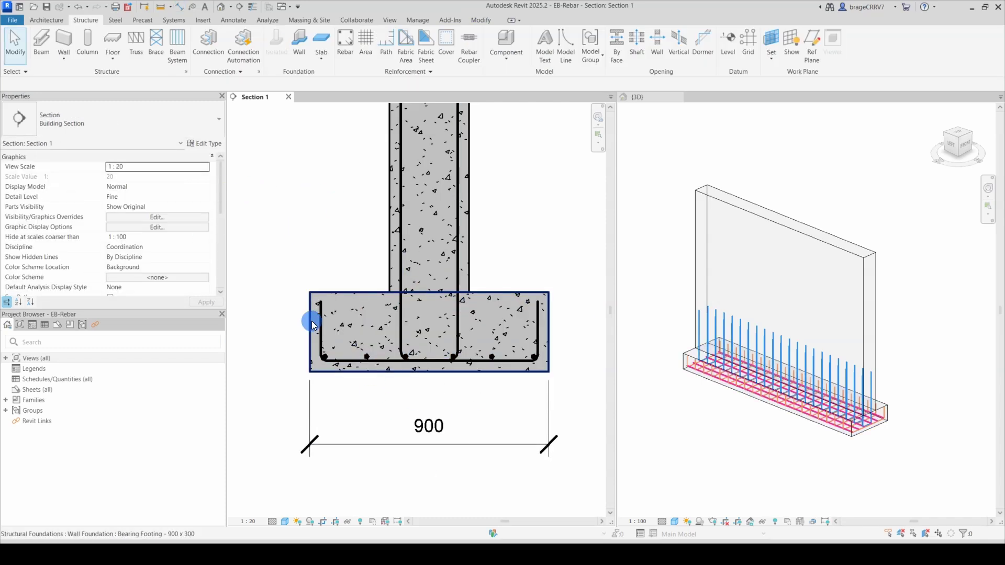
pyautogui.scroll(-3, 181, 262)
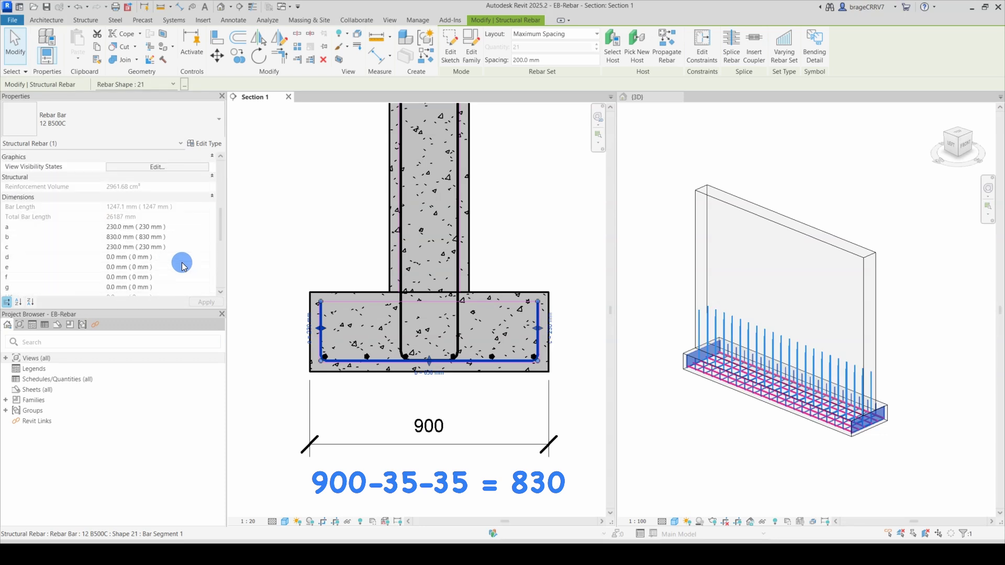
pyautogui.scroll(3, 418, 372)
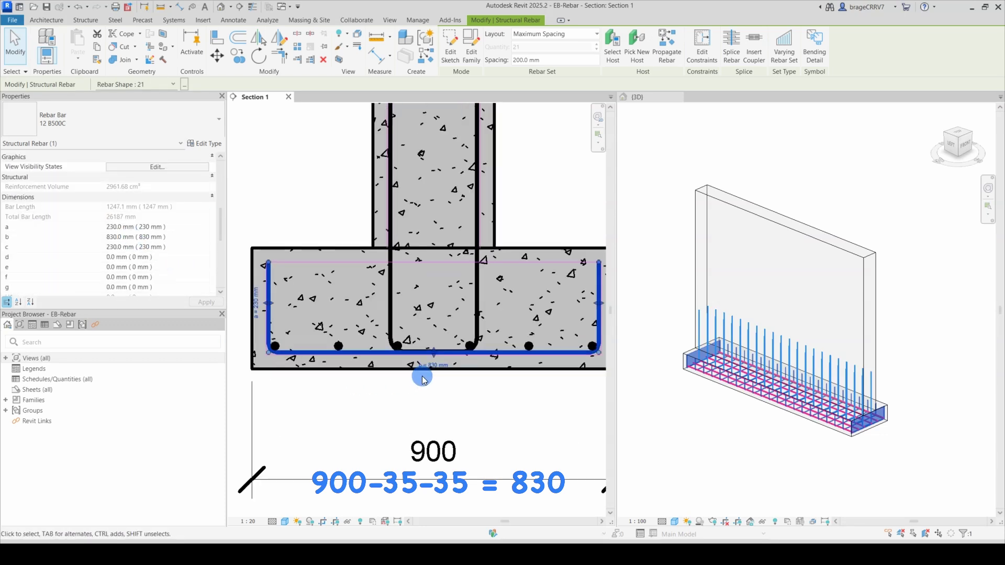
pyautogui.scroll(-3, 418, 376)
pyautogui.click(337, 270)
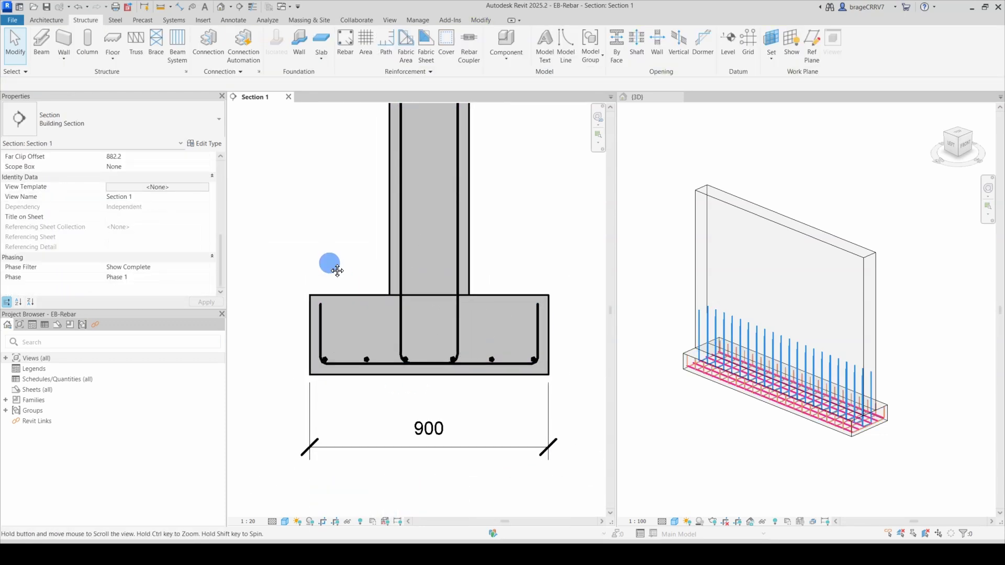
# Set the footing's Rebar Cover - Bottom Face to Rebar Cover 2 <50 mm>
pyautogui.click(311, 328)
pyautogui.scroll(5, 205, 196)
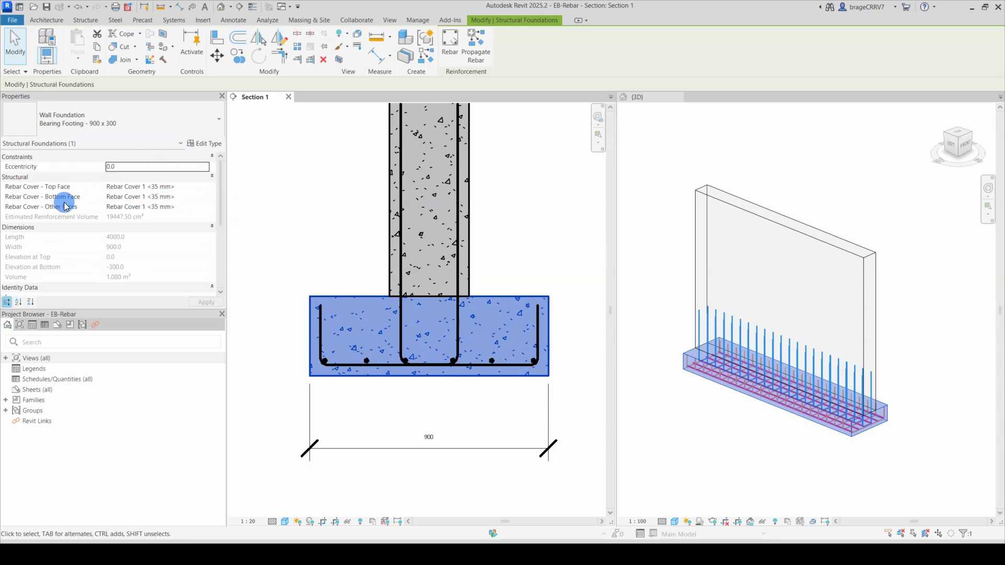
pyautogui.click(191, 198)
pyautogui.click(203, 197)
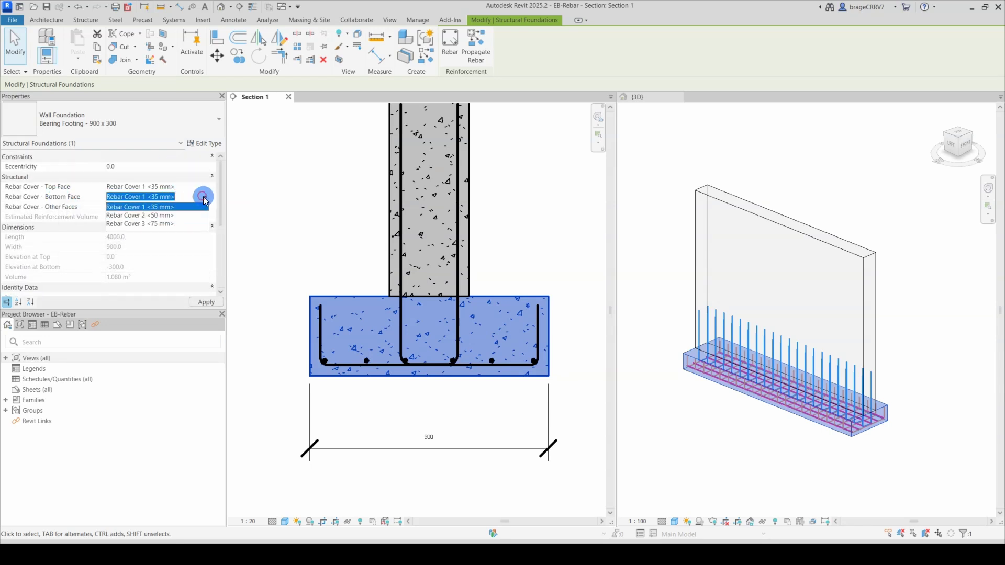
pyautogui.click(158, 217)
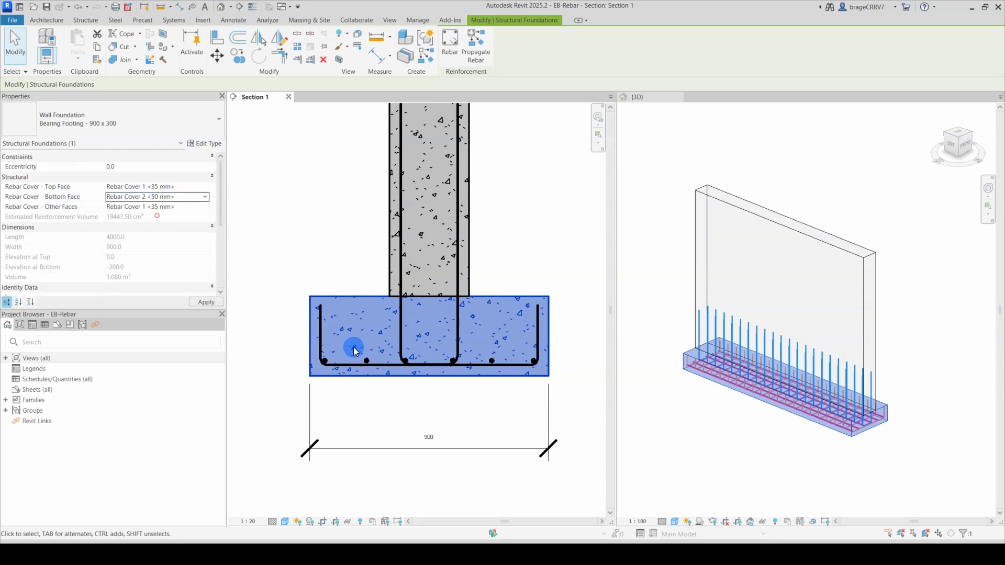
pyautogui.click(347, 259)
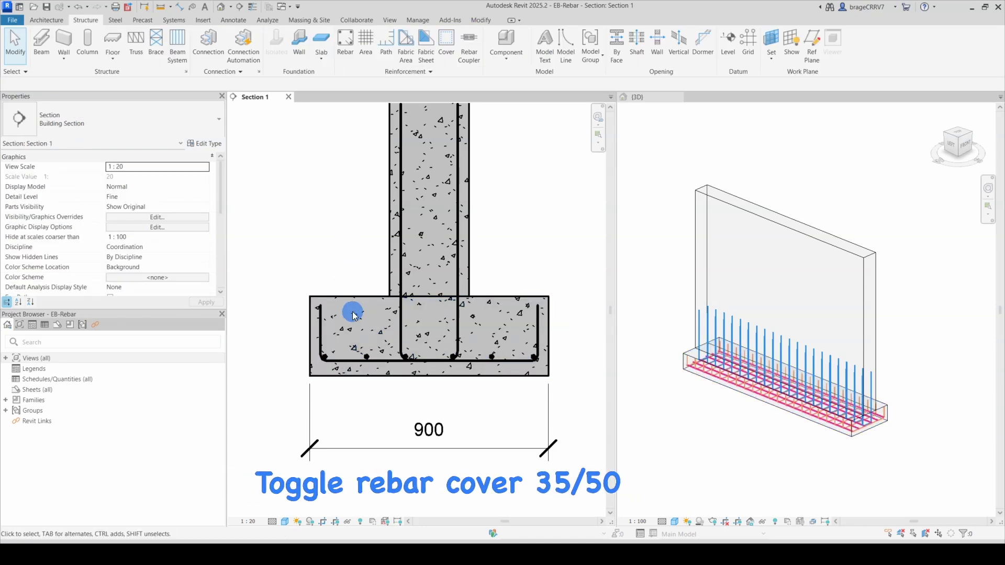
# Try the rebar cover tool with CV, cancel it, and reposition the 3D view
pyautogui.press('c')
pyautogui.press('v')
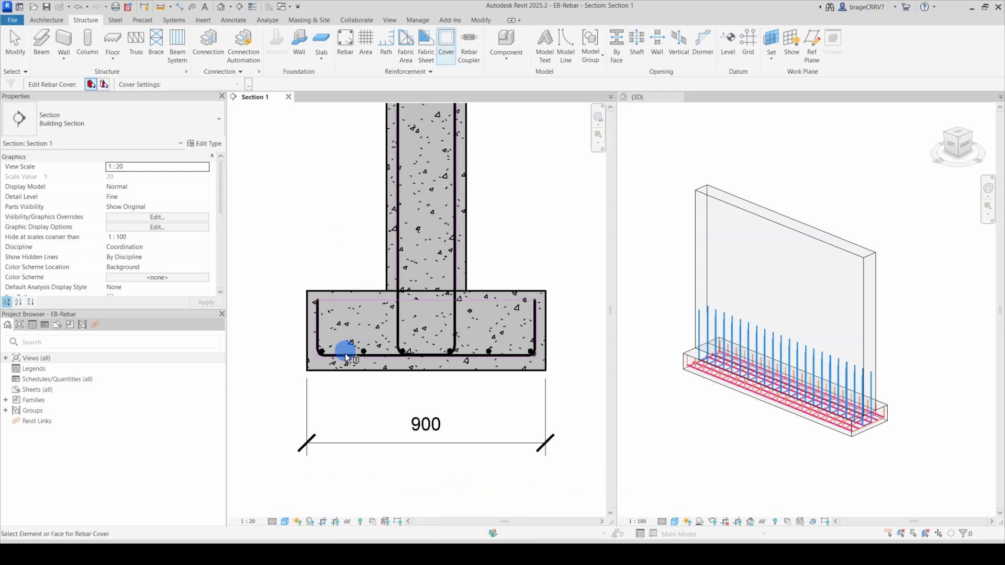
pyautogui.scroll(4, 345, 357)
pyautogui.scroll(1, 345, 354)
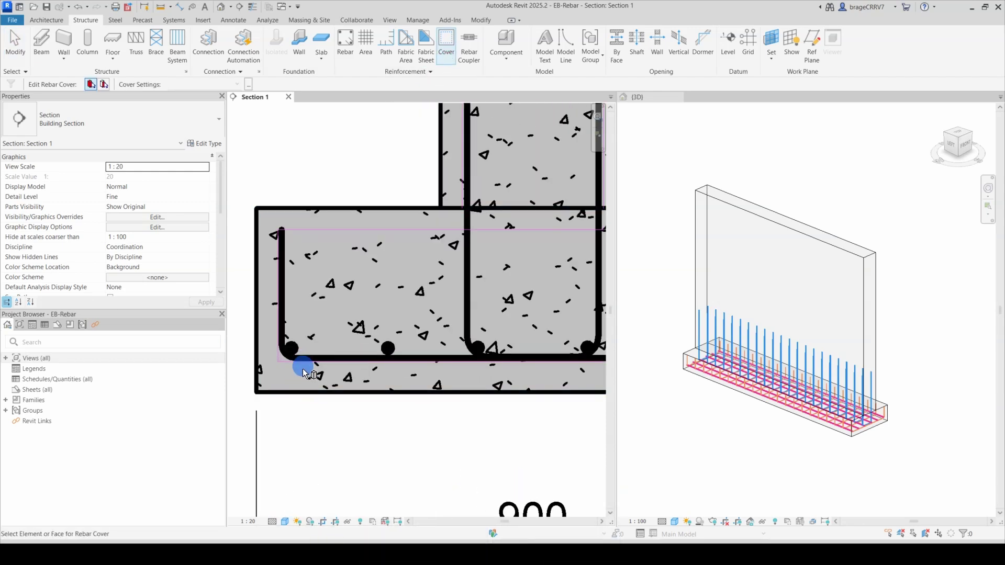
pyautogui.scroll(-5, 324, 296)
pyautogui.press('Escape')
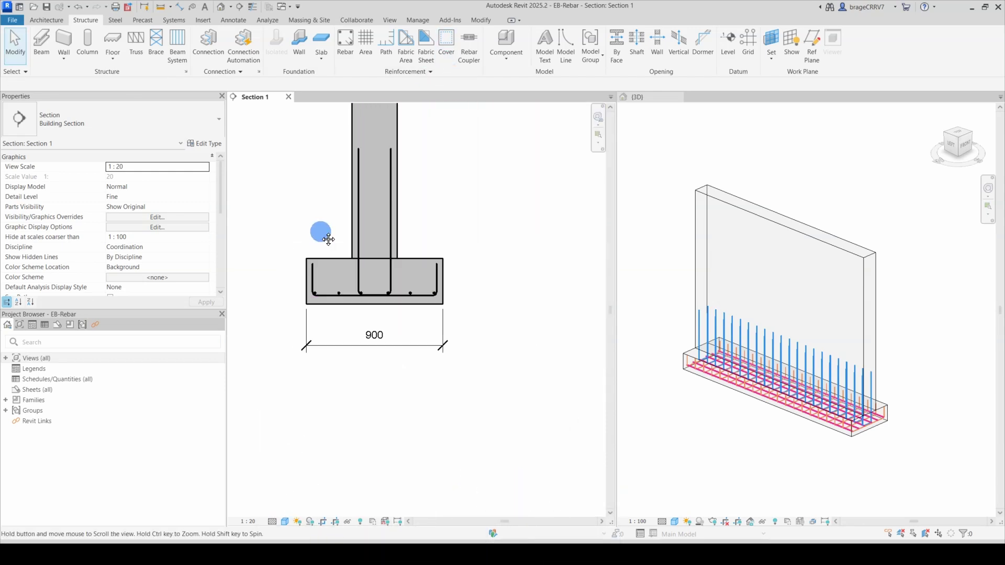
pyautogui.scroll(-2, 317, 299)
pyautogui.moveTo(681, 421); pyautogui.dragTo(707, 415, button='middle')
# Assign Rebar Cover 2 <50 mm> to the whole wall using Pick Elements
pyautogui.click(447, 44)
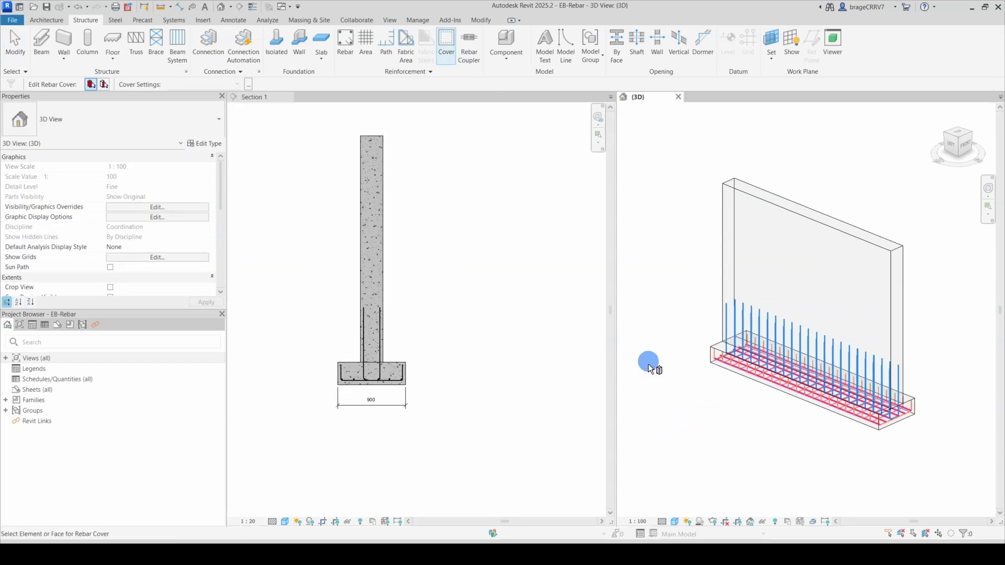
pyautogui.click(103, 85)
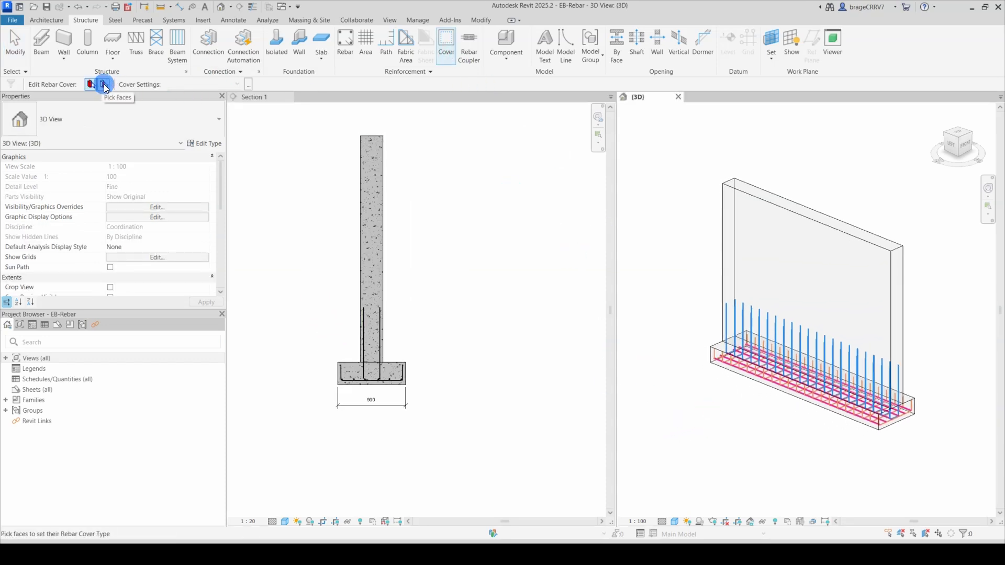
pyautogui.click(91, 85)
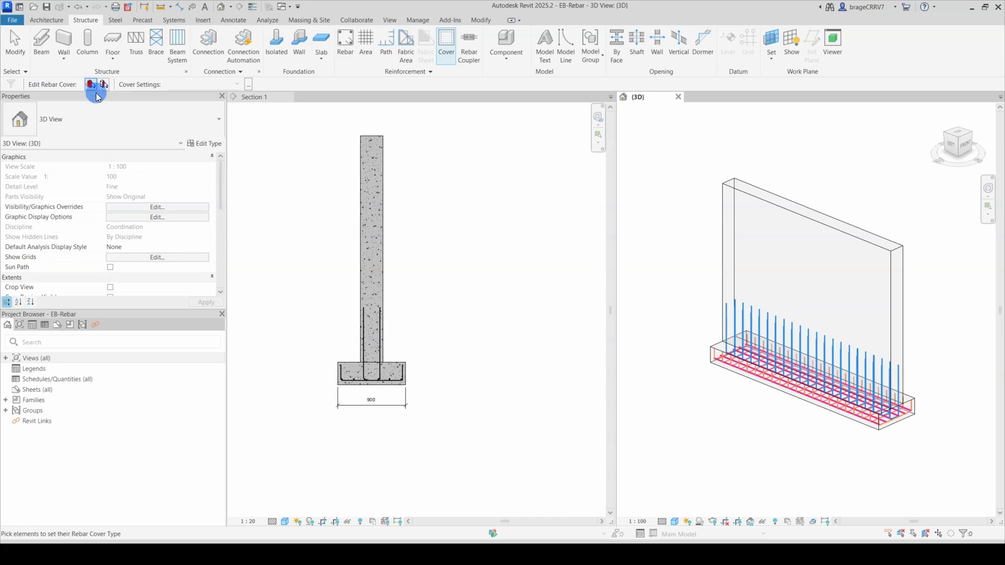
pyautogui.click(721, 241)
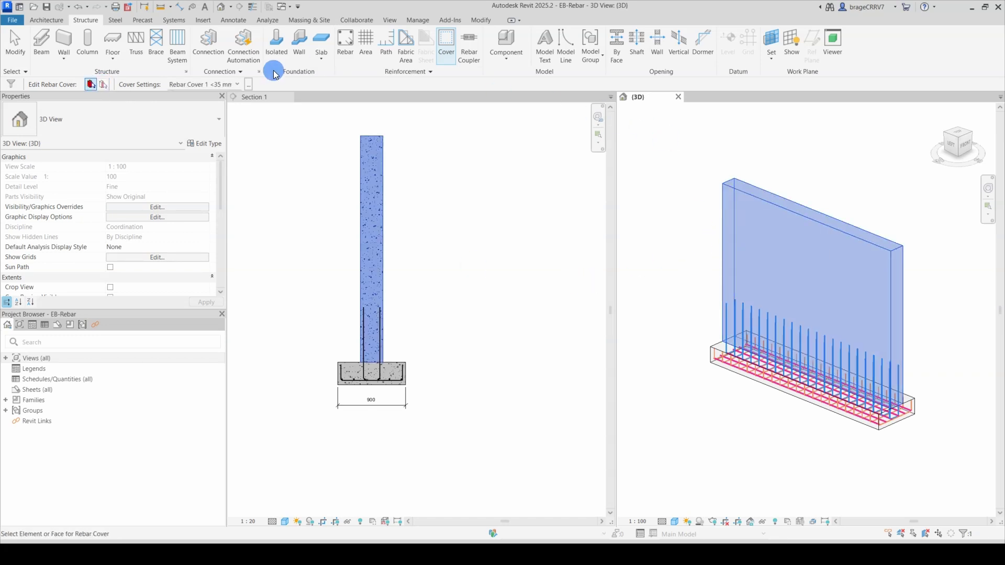
pyautogui.click(235, 85)
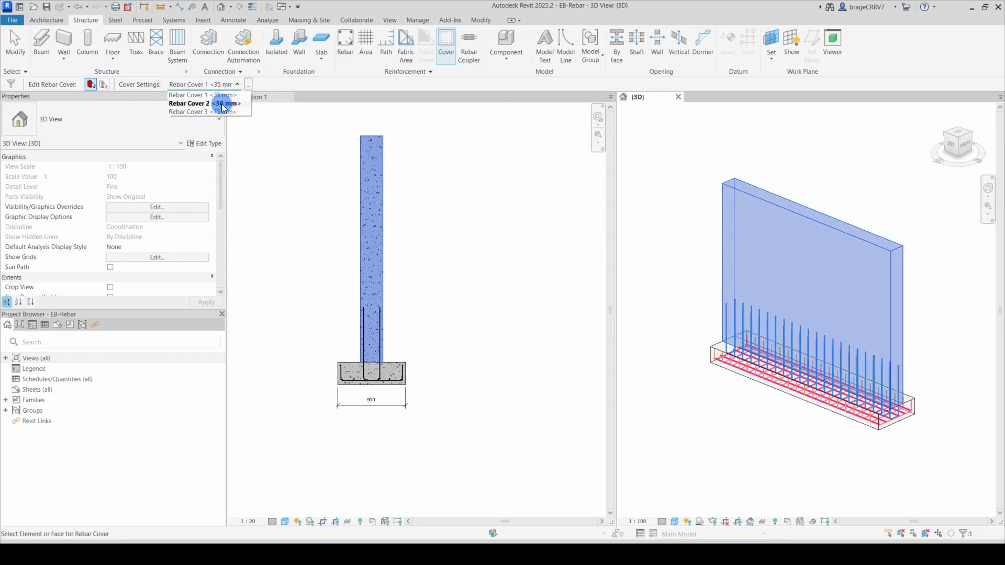
pyautogui.click(224, 104)
pyautogui.click(392, 156)
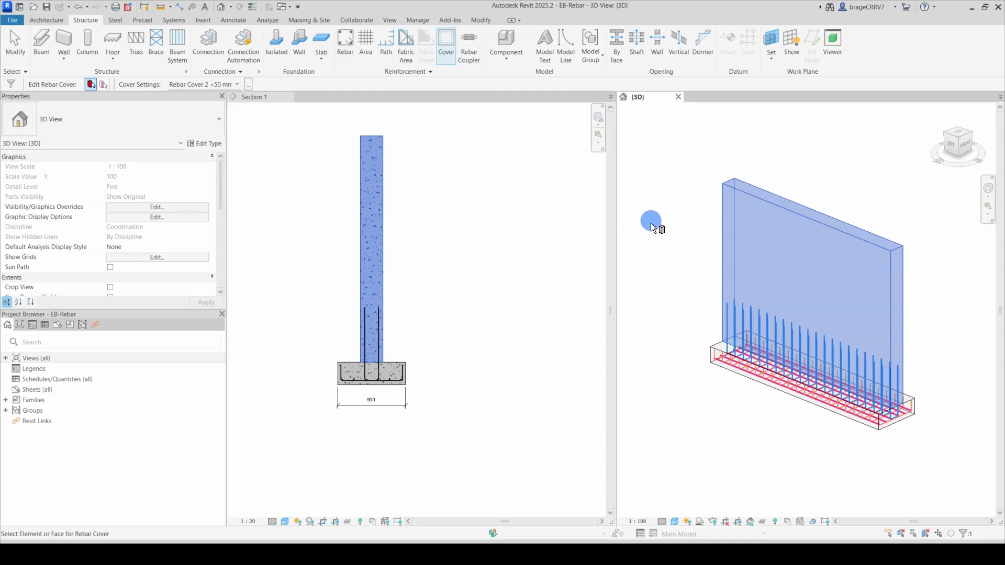
pyautogui.click(443, 224)
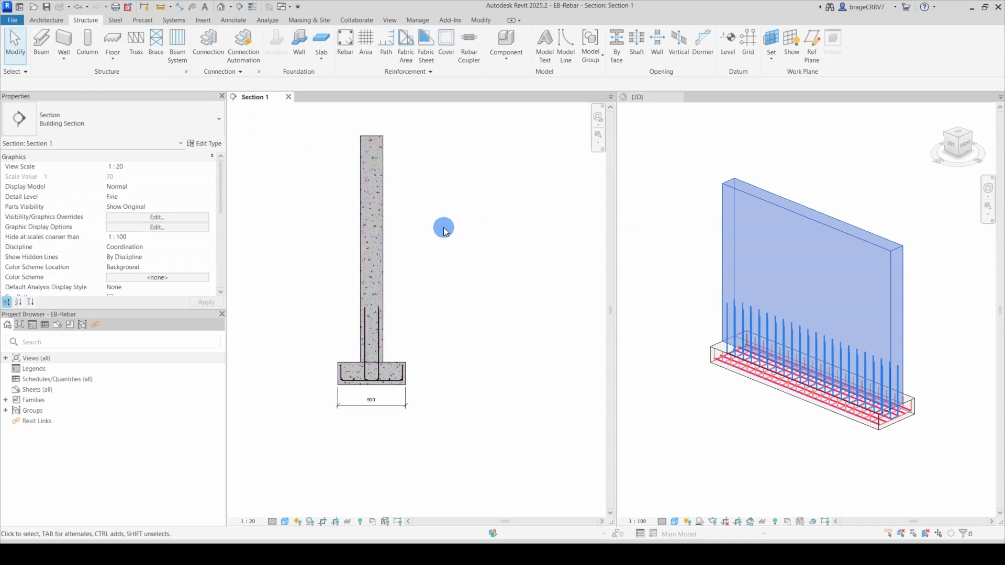
# Verify the wall's exterior, interior and other face covers in Properties
pyautogui.click(675, 260)
pyautogui.click(726, 259)
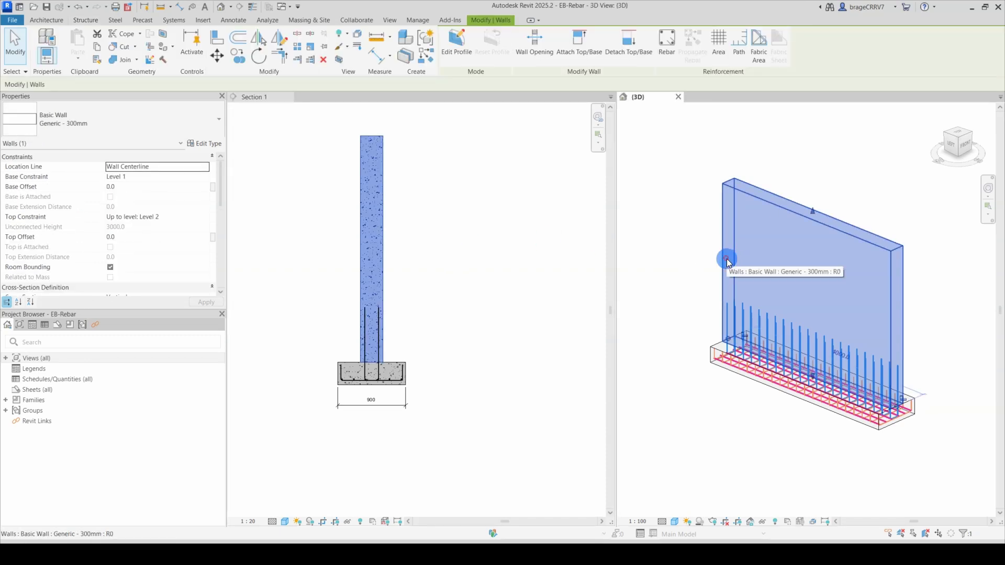
pyautogui.scroll(-5, 170, 192)
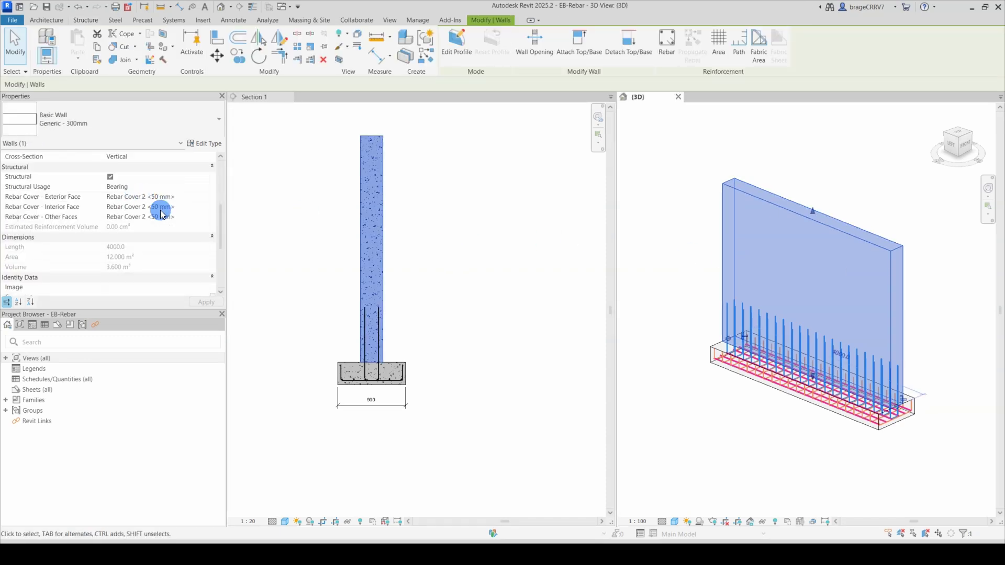
pyautogui.click(633, 269)
# Pick the whole wall in 3D and assign Rebar Cover 3 <75 mm>
pyautogui.click(447, 48)
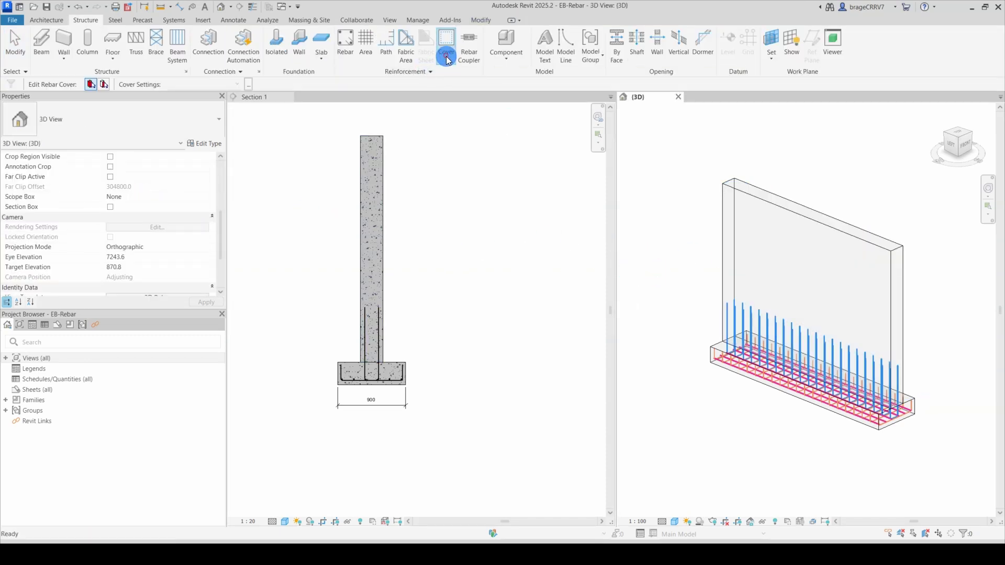
pyautogui.click(96, 91)
pyautogui.click(92, 87)
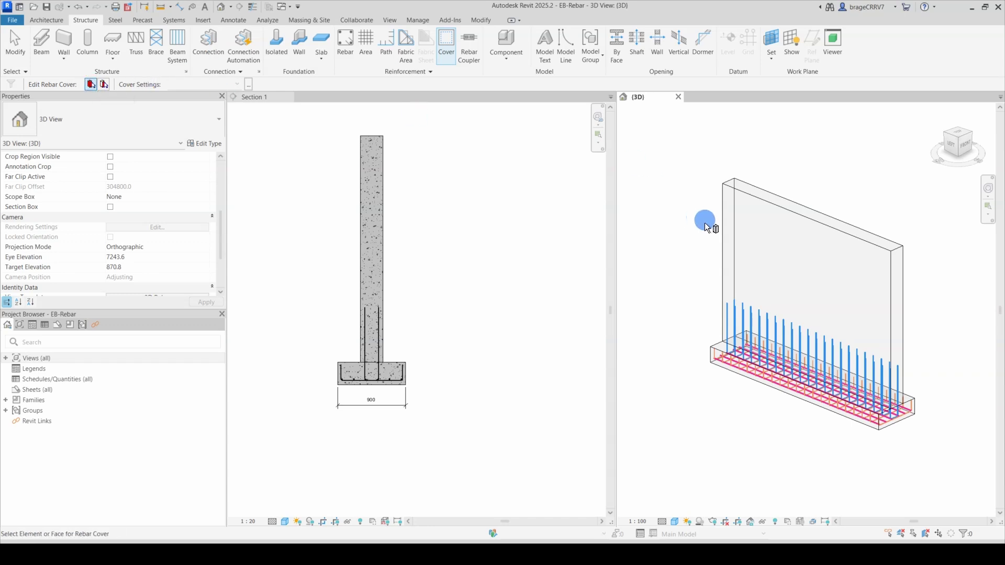
pyautogui.click(723, 228)
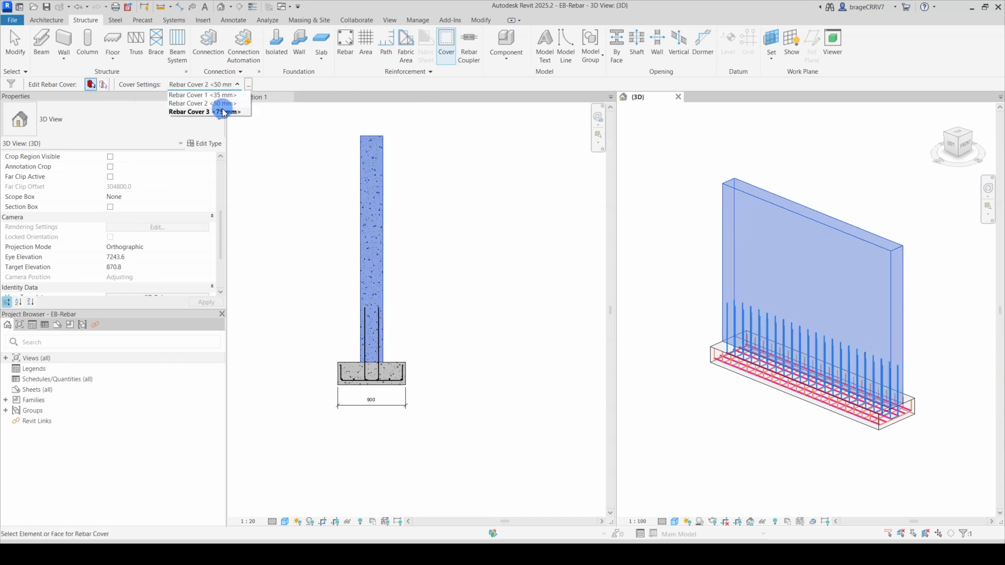
pyautogui.click(220, 108)
# Inspect the wall's 75 mm cover result in the section view, then return to 3D
pyautogui.click(672, 303)
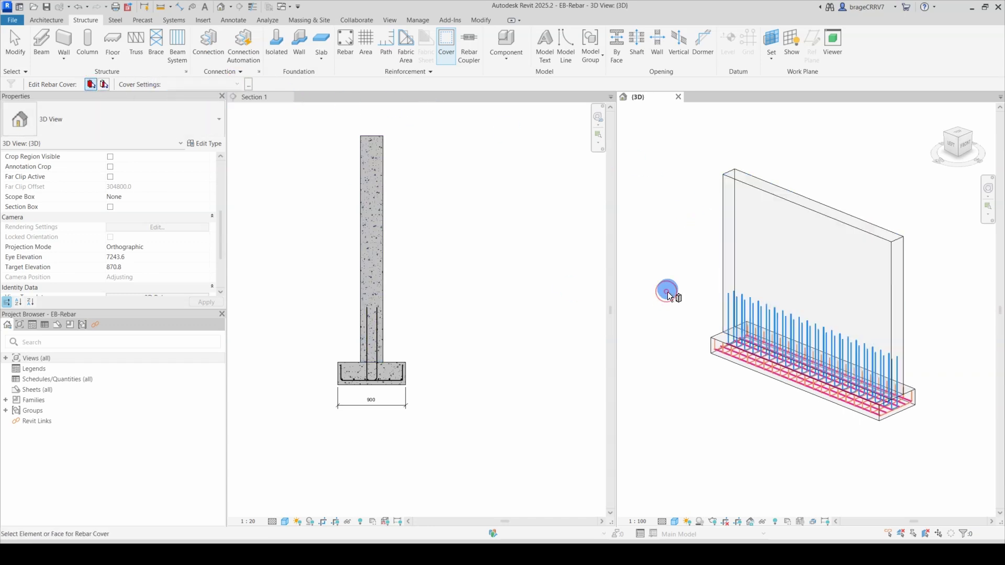
pyautogui.click(424, 287)
pyautogui.scroll(5, 371, 303)
pyautogui.click(369, 300)
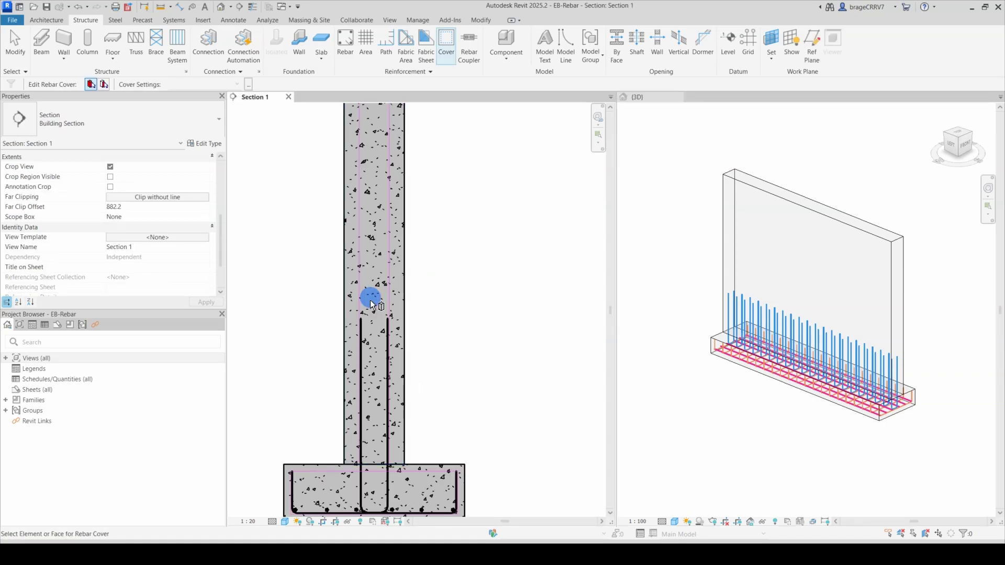
pyautogui.scroll(1, 369, 298)
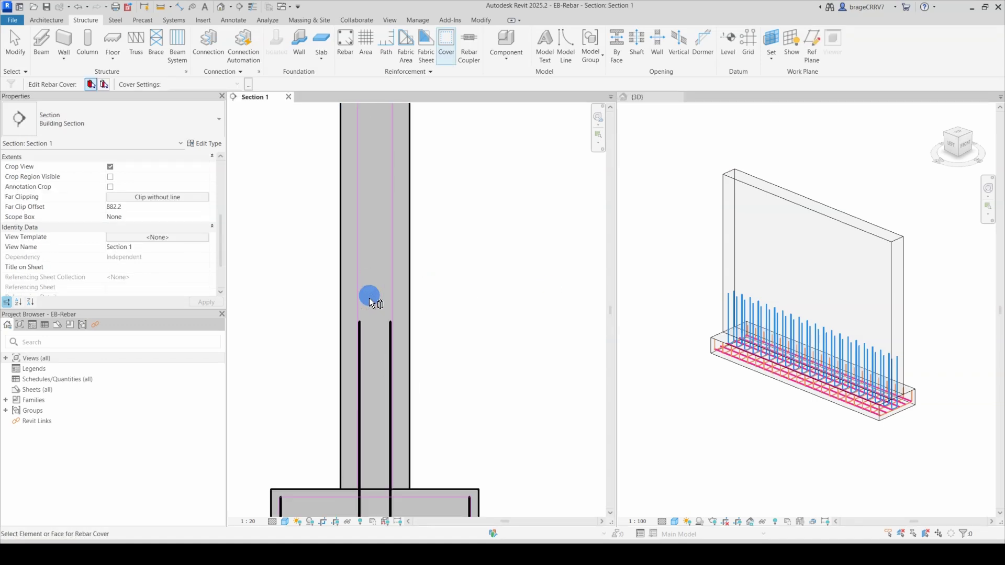
pyautogui.press('Escape')
pyautogui.click(340, 291)
pyautogui.click(315, 262)
pyautogui.scroll(-2, 354, 264)
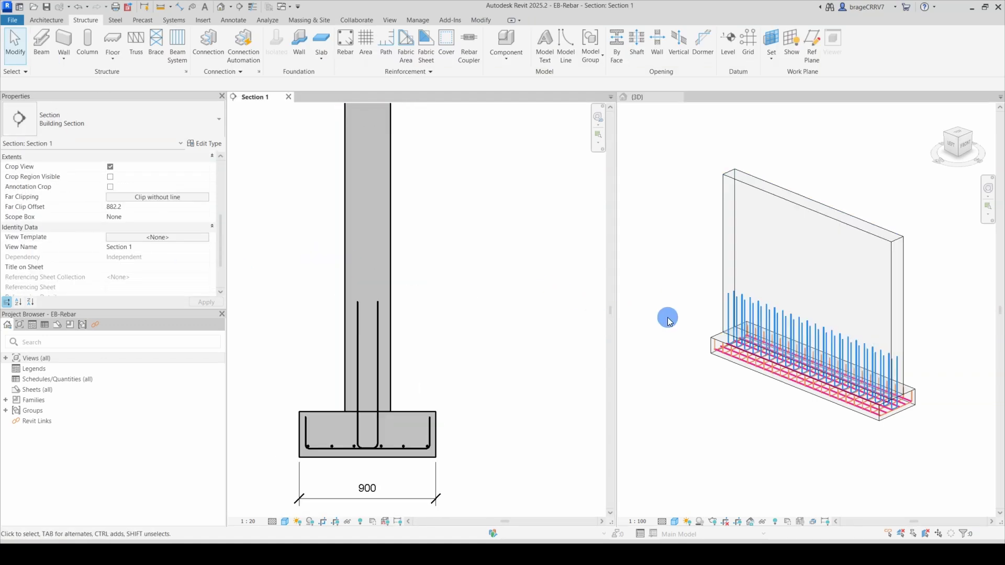
pyautogui.click(667, 316)
pyautogui.scroll(-2, 667, 316)
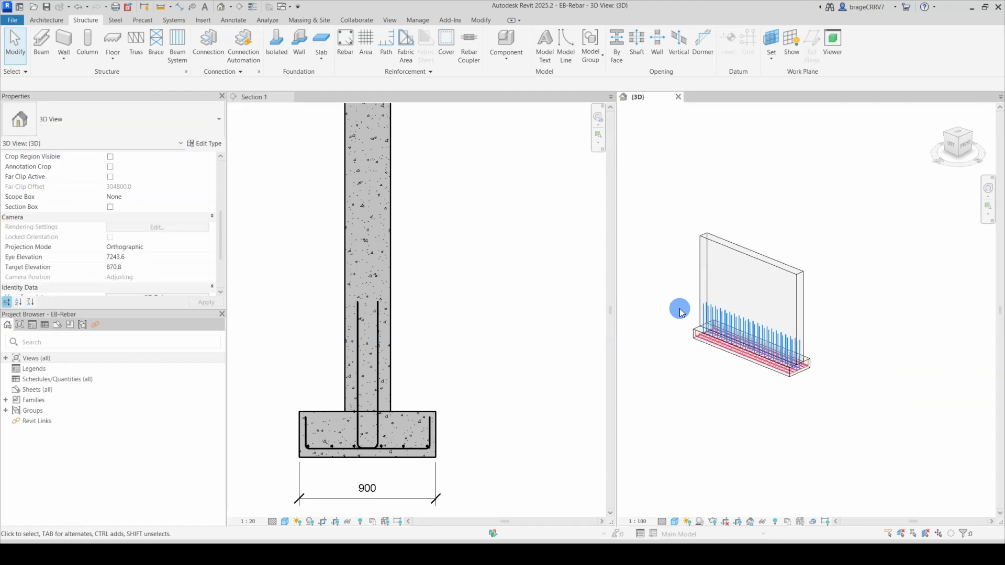
# Using Pick Faces, set the wall's interior face to Rebar Cover 2 <50 mm>
pyautogui.click(439, 51)
pyautogui.click(104, 85)
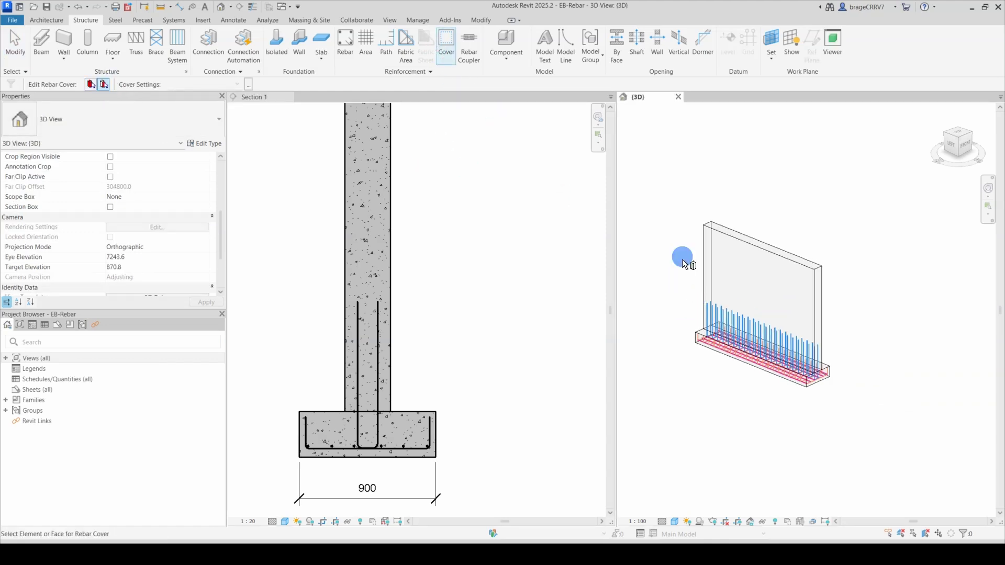
pyautogui.click(706, 262)
pyautogui.click(227, 85)
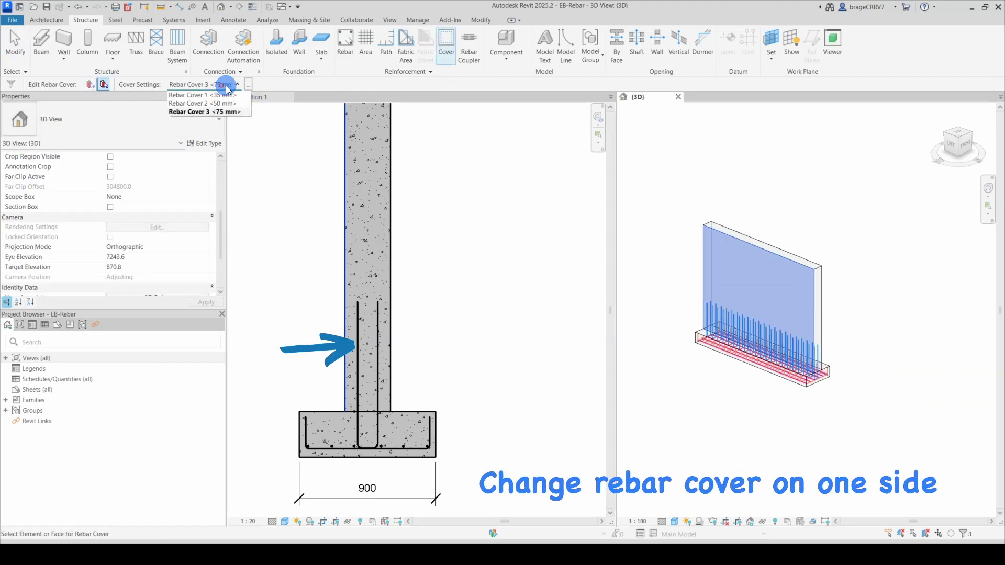
pyautogui.click(222, 103)
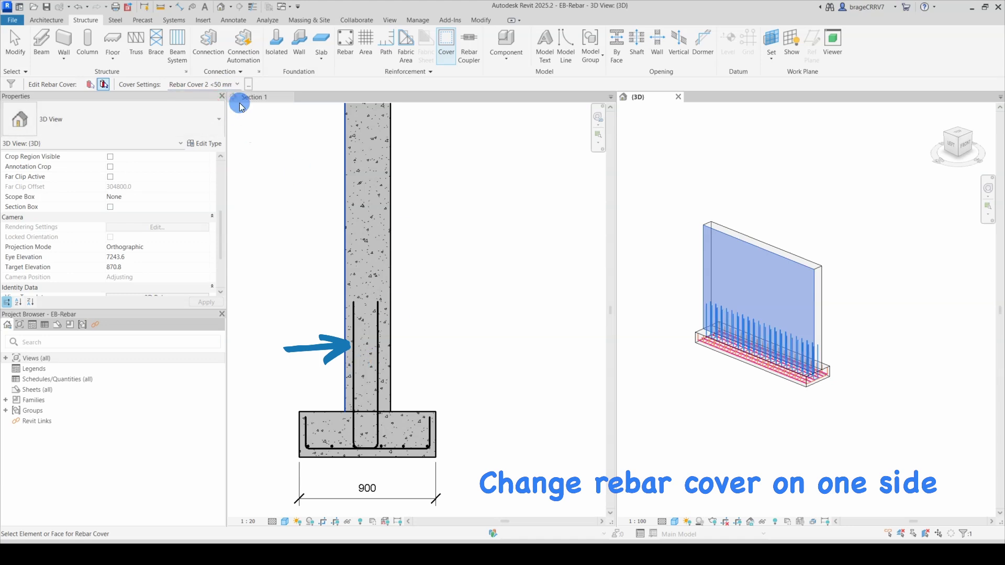
pyautogui.click(236, 84)
pyautogui.click(215, 97)
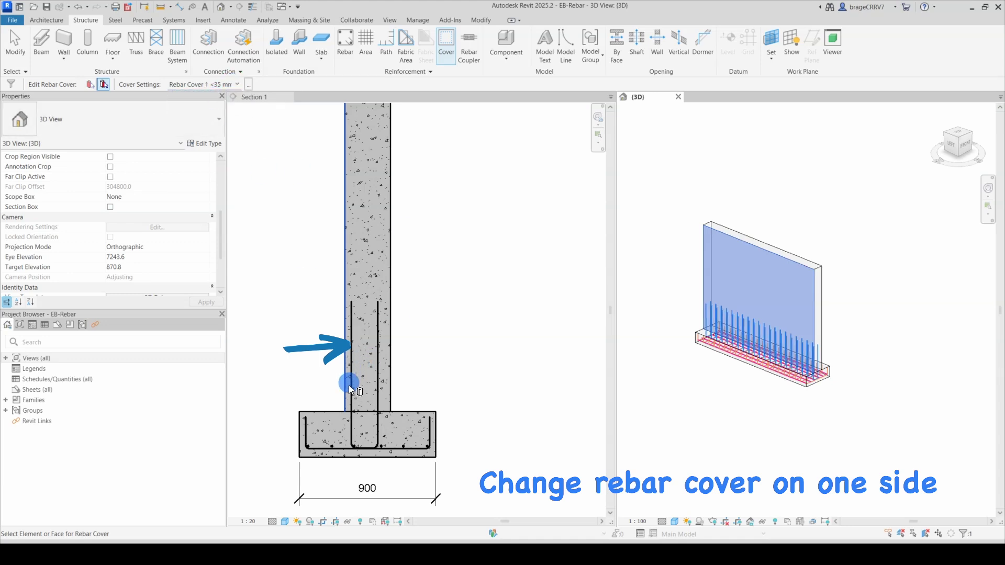
pyautogui.click(226, 112)
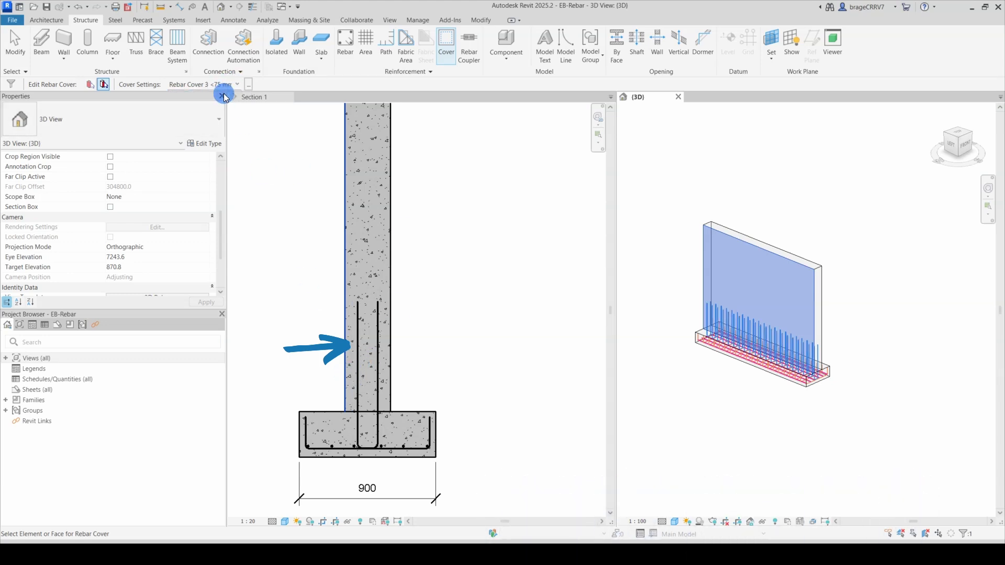
pyautogui.click(222, 105)
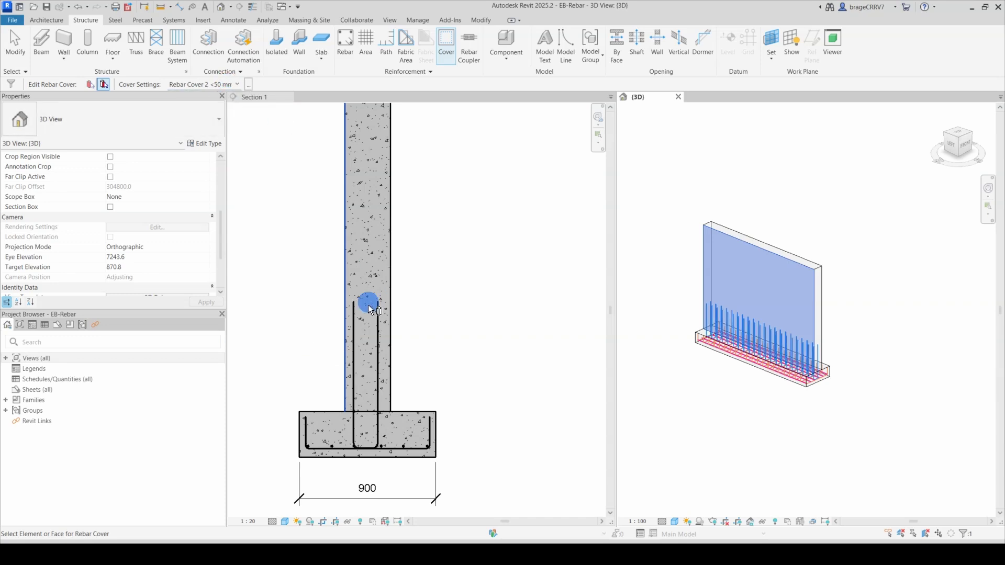
pyautogui.moveTo(719, 401)
pyautogui.keyDown('shift'); pyautogui.mouseDown(button='middle')
pyautogui.moveTo(647, 386)
pyautogui.moveTo(718, 407)
pyautogui.moveTo(691, 409)
pyautogui.moveTo(727, 402)
pyautogui.moveTo(728, 386)
pyautogui.mouseUp(button='middle'); pyautogui.keyUp('shift')
# Confirm in wall Properties the interior face at 50 mm and other faces at 75 mm
pyautogui.press('Escape')
pyautogui.click(364, 229)
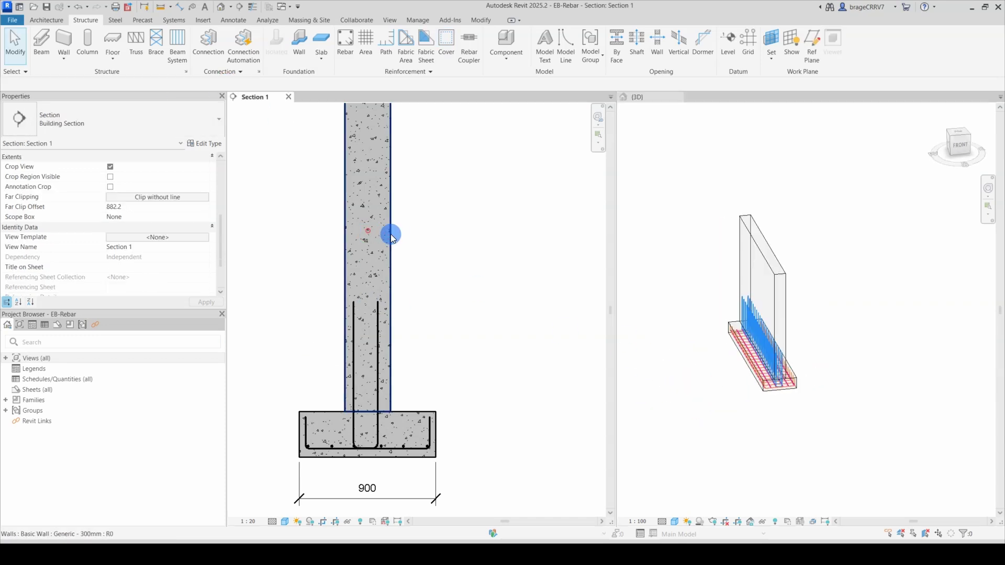
pyautogui.click(369, 215)
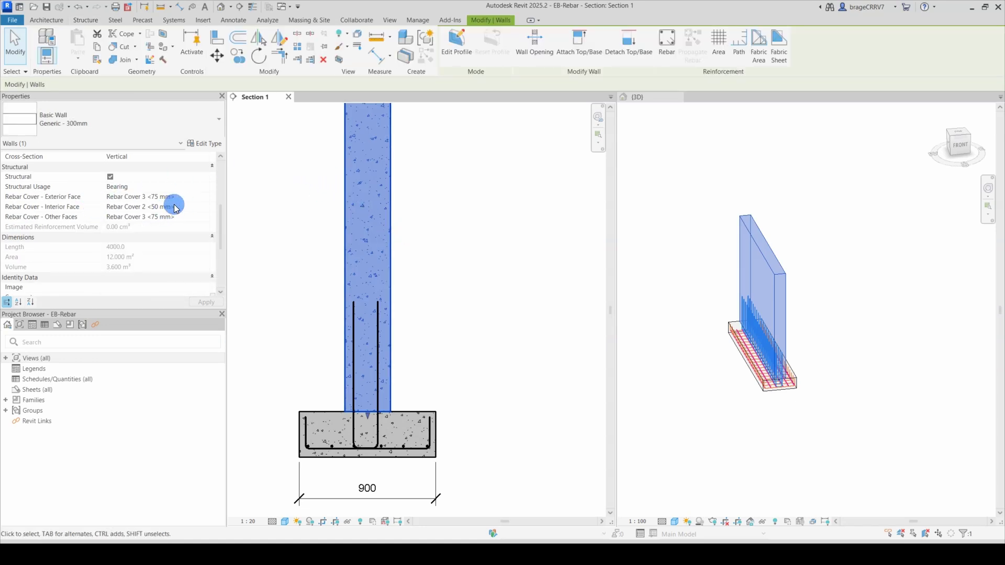
pyautogui.click(325, 309)
pyautogui.scroll(2, 353, 360)
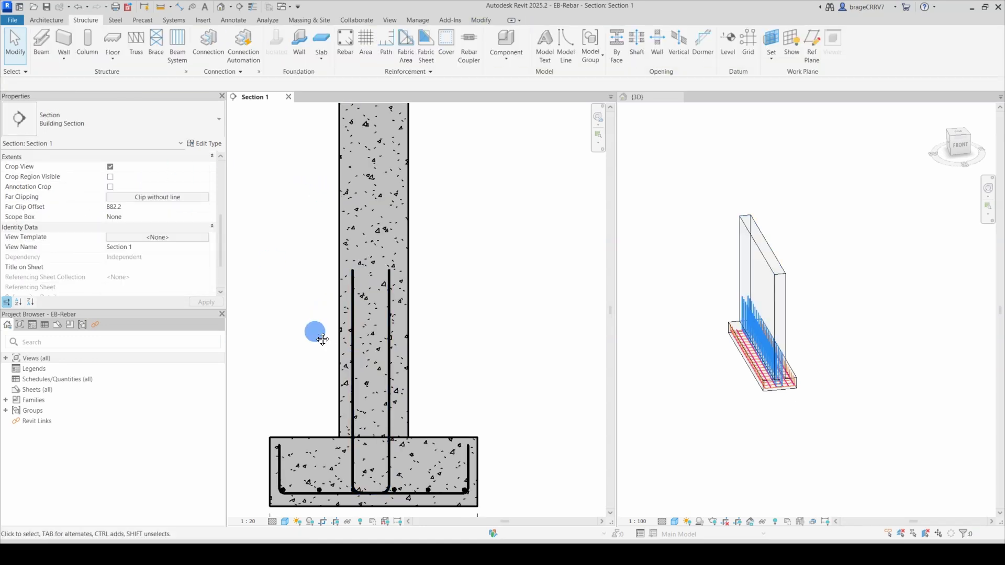
# Reenter cover mode to inspect the wall's cover lines in the section
pyautogui.click(446, 46)
pyautogui.scroll(3, 351, 350)
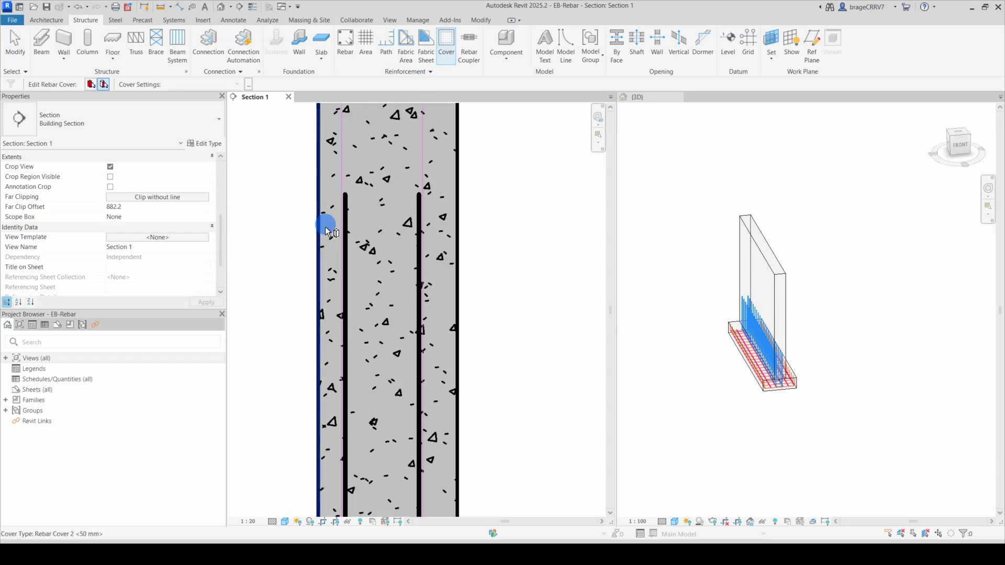
pyautogui.scroll(-8, 298, 253)
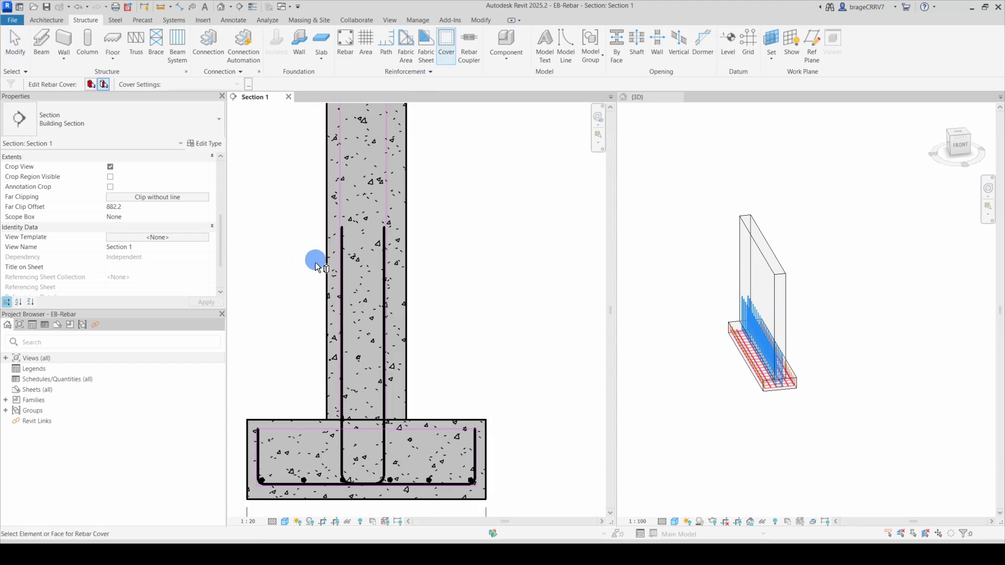
pyautogui.moveTo(308, 290); pyautogui.dragTo(328, 321, button='middle')
pyautogui.press('Escape')
pyautogui.scroll(-2, 323, 299)
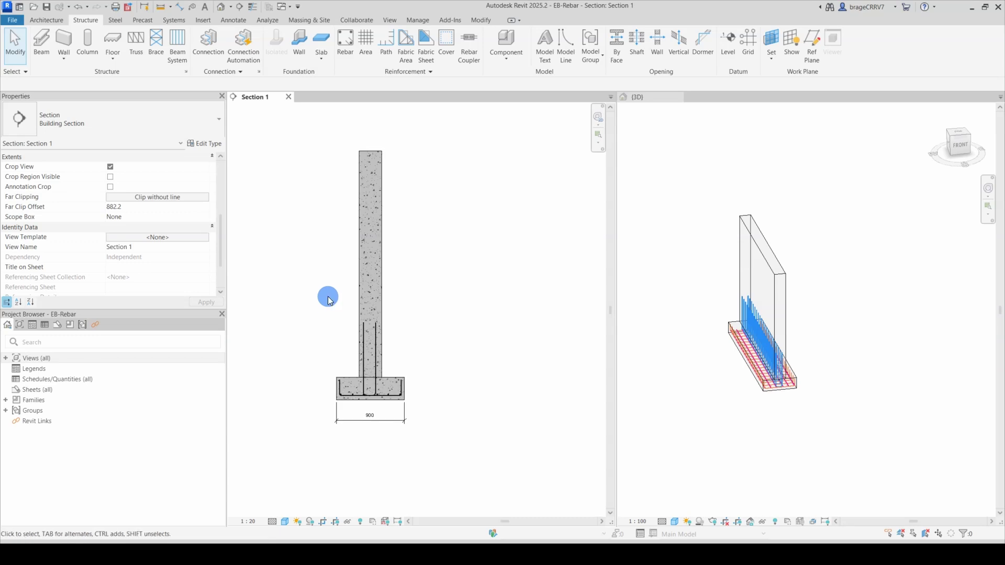
# Place a shape 21 U-bar inside the wall top in Section 1
pyautogui.scroll(5, 345, 230)
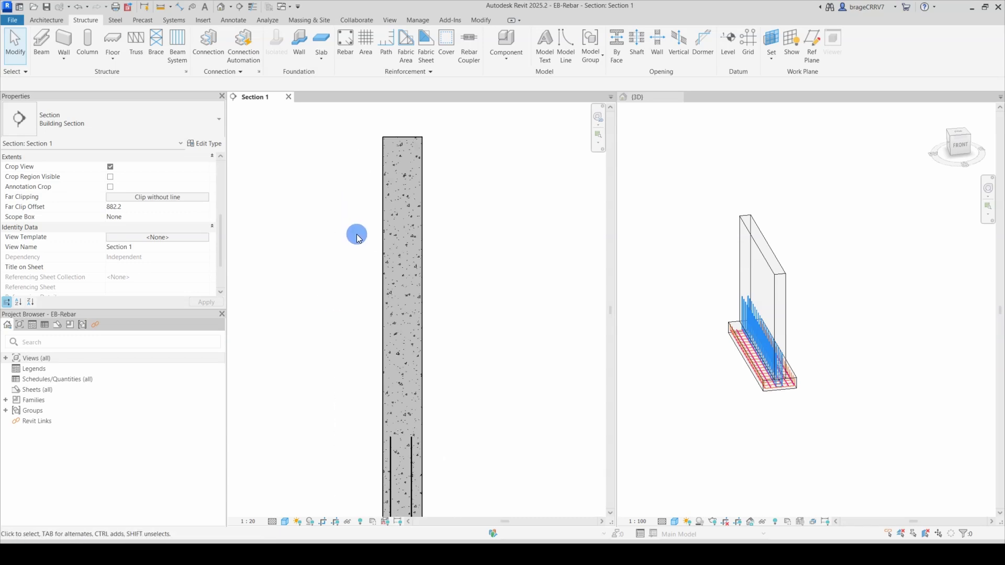
pyautogui.scroll(1, 358, 238)
pyautogui.click(344, 52)
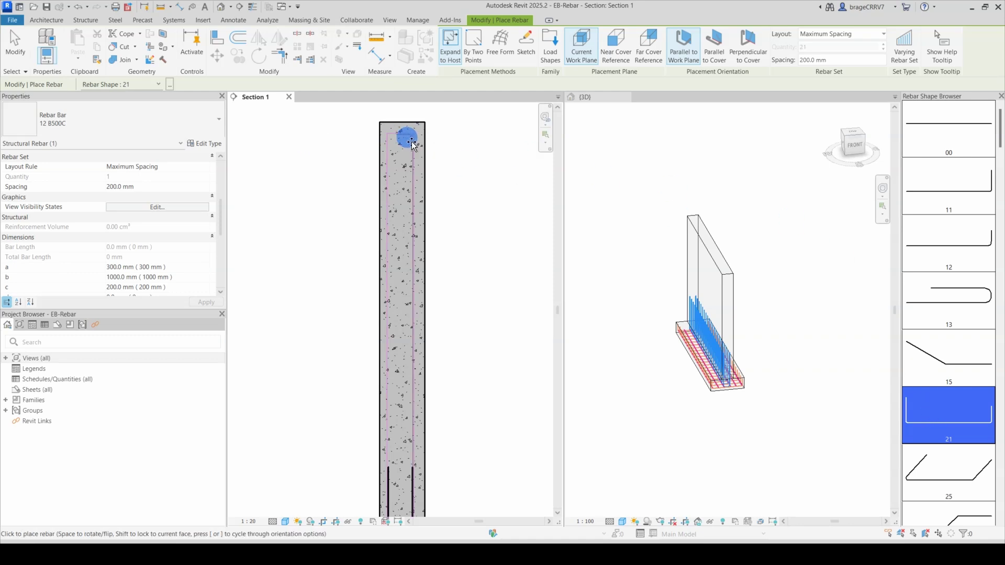
pyautogui.scroll(3, 403, 140)
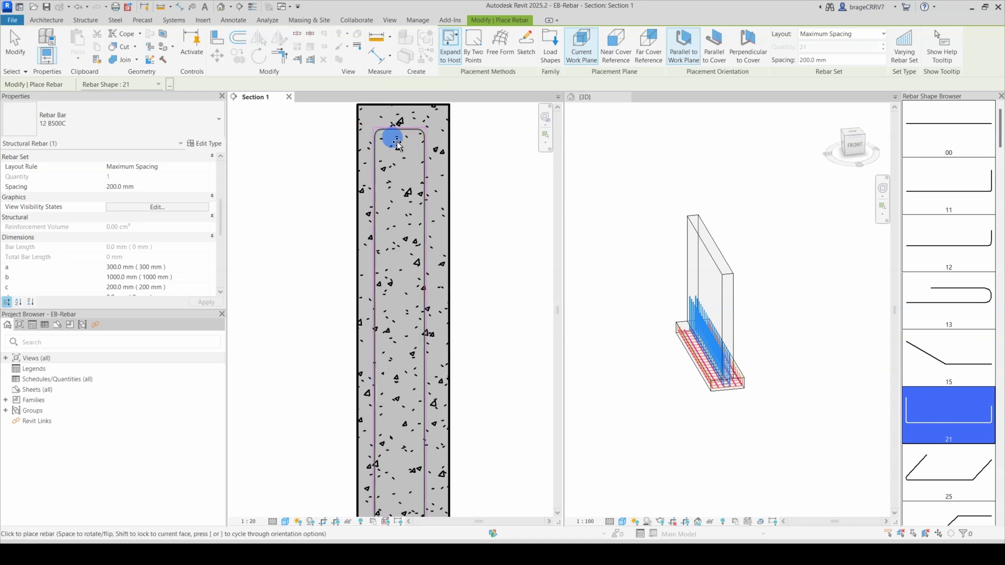
pyautogui.click(396, 147)
pyautogui.press('Escape')
# Select the new U-bar and set its dimension c to 400 mm in Properties
pyautogui.click(399, 130)
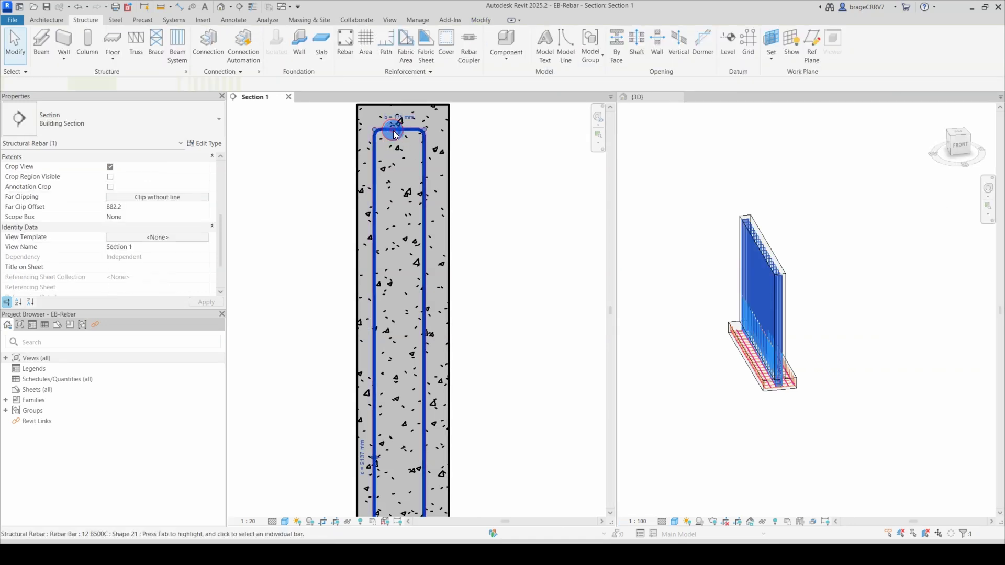
pyautogui.scroll(-4, 353, 234)
pyautogui.scroll(2, 352, 234)
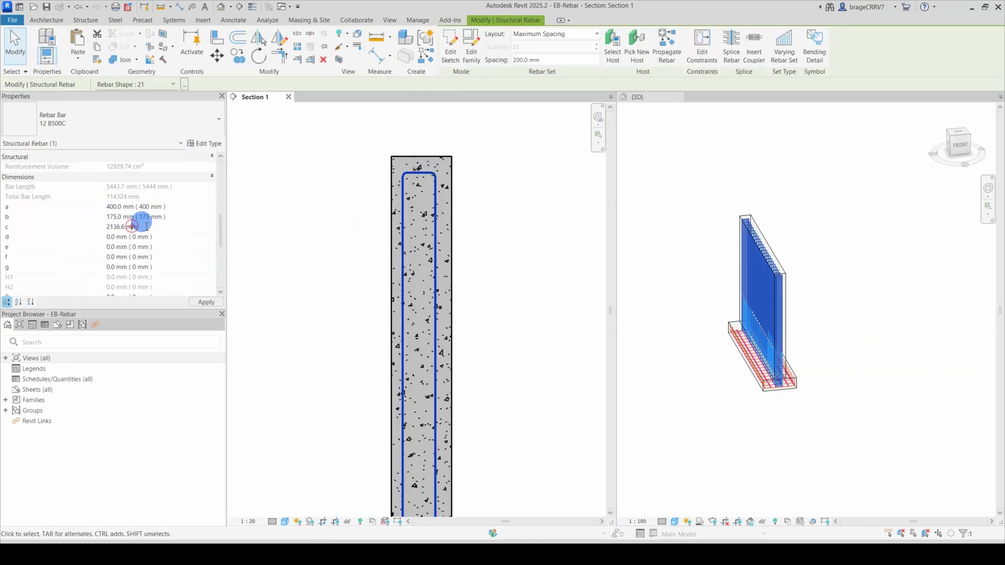
pyautogui.click(95, 228)
# Apply the 400 mm leg length, then add a 300 aligned dimension across the wall above the bar
pyautogui.write('400')
pyautogui.click(320, 267)
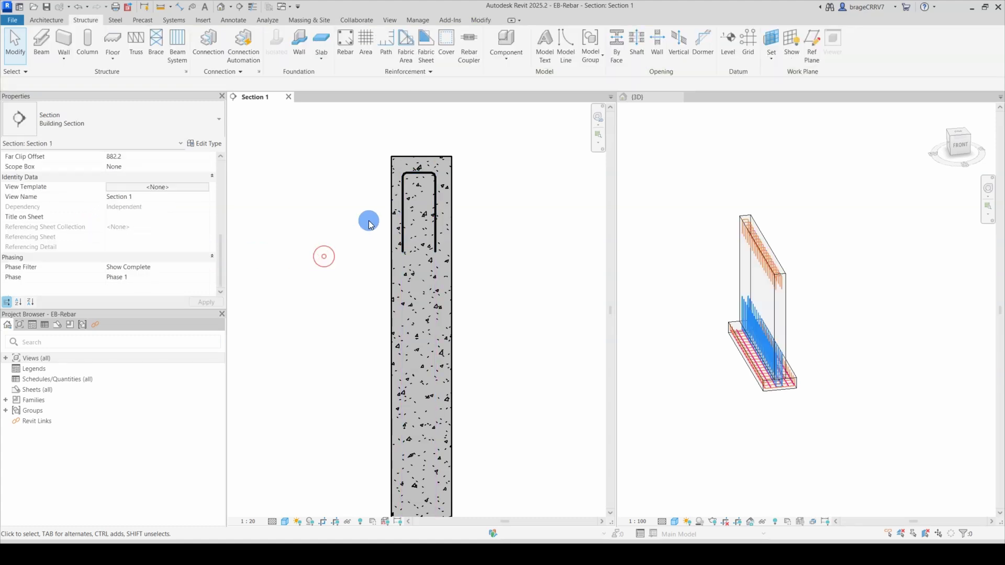
pyautogui.press('d')
pyautogui.press('i')
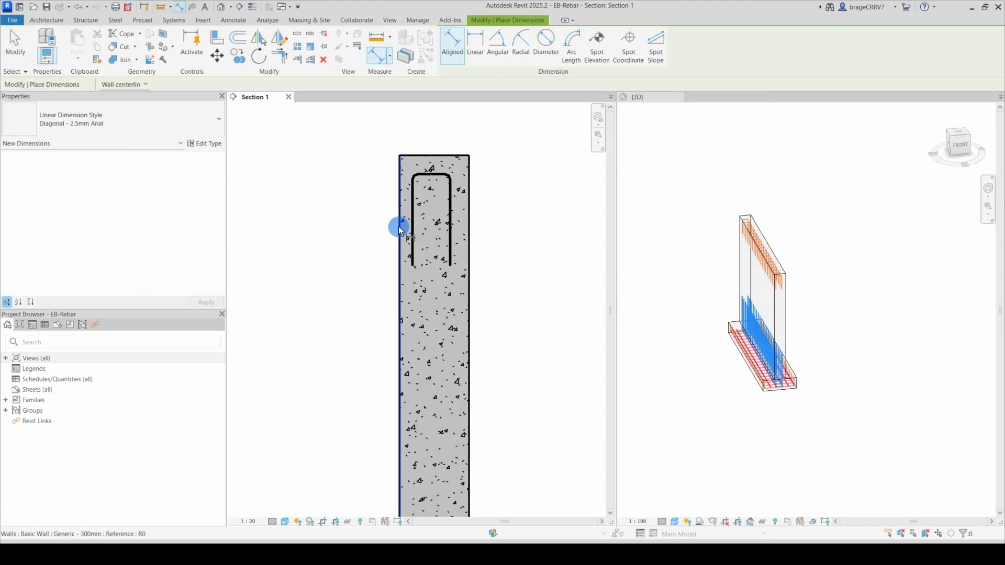
pyautogui.click(399, 229)
pyautogui.click(467, 232)
pyautogui.click(426, 151)
pyautogui.press('Escape')
pyautogui.press('Escape')
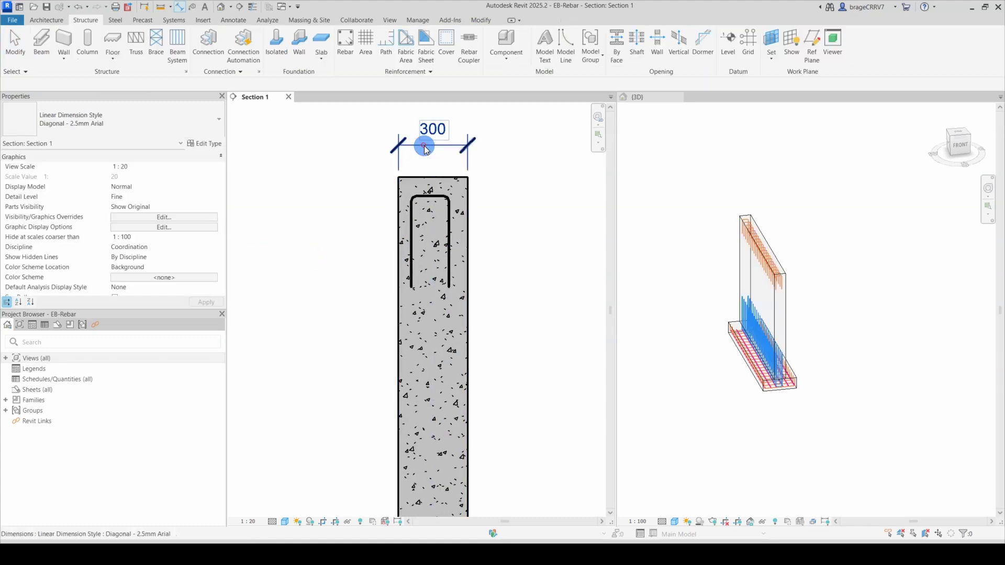
# Review the wall's cover settings, then the U-bar's 175 mm width and 400 mm legs
pyautogui.click(398, 220)
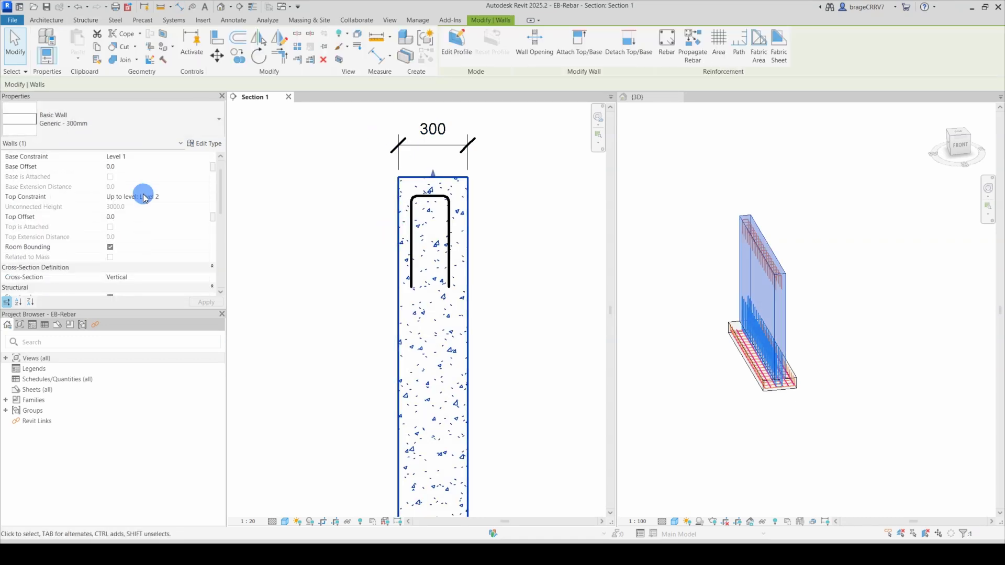
pyautogui.scroll(-3, 144, 198)
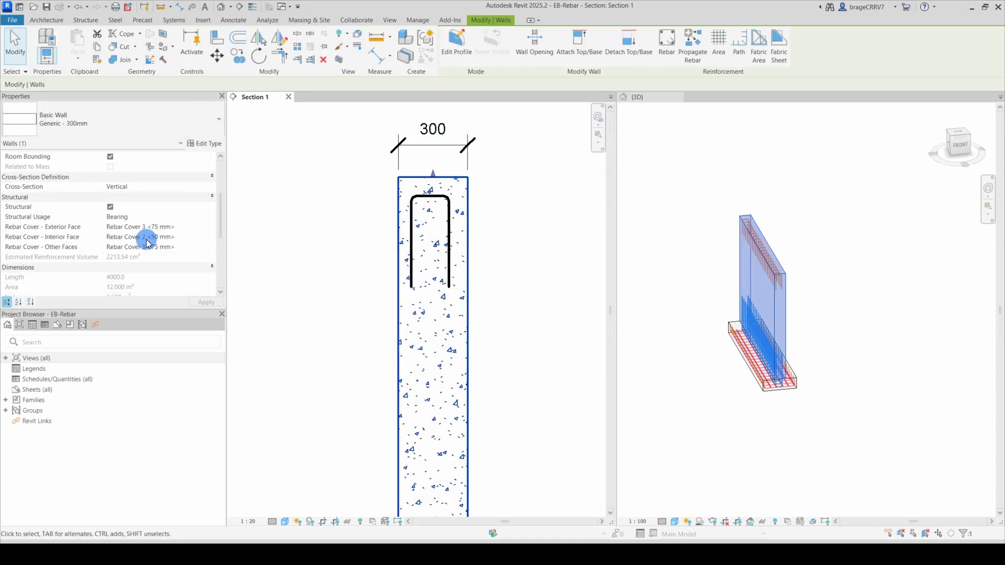
pyautogui.click(354, 258)
pyautogui.click(412, 204)
pyautogui.scroll(2, 425, 184)
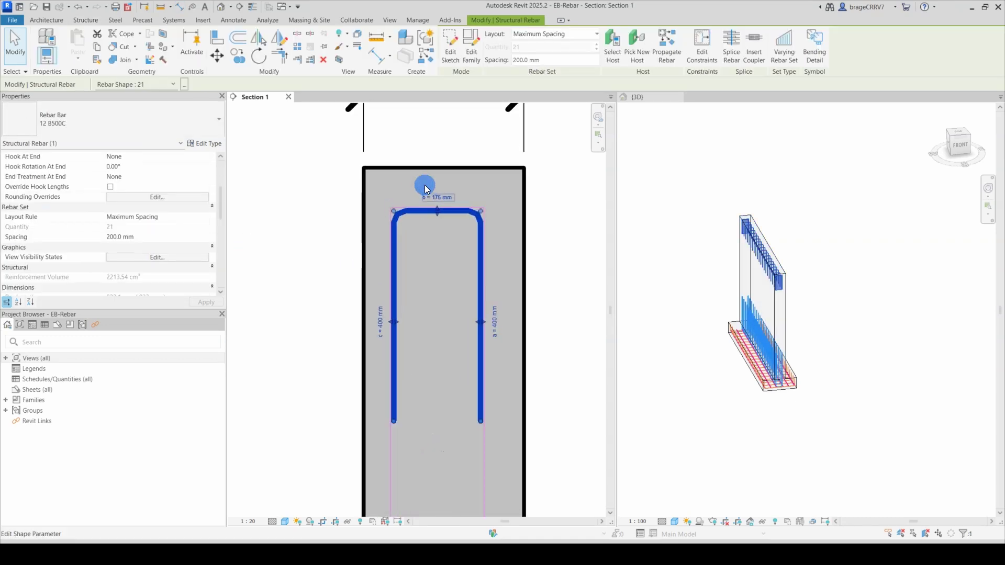
pyautogui.scroll(-2, 314, 231)
pyautogui.scroll(1, 322, 222)
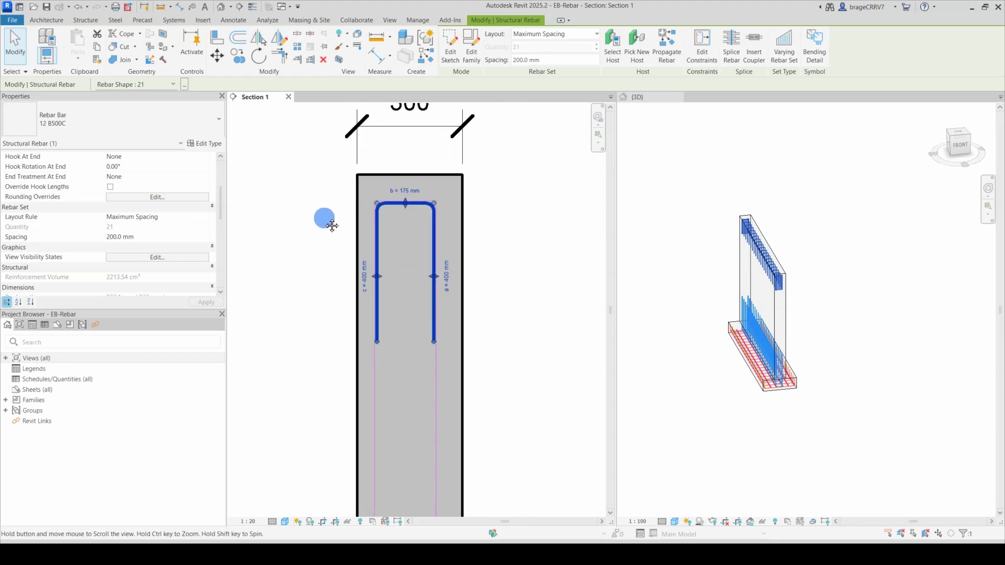